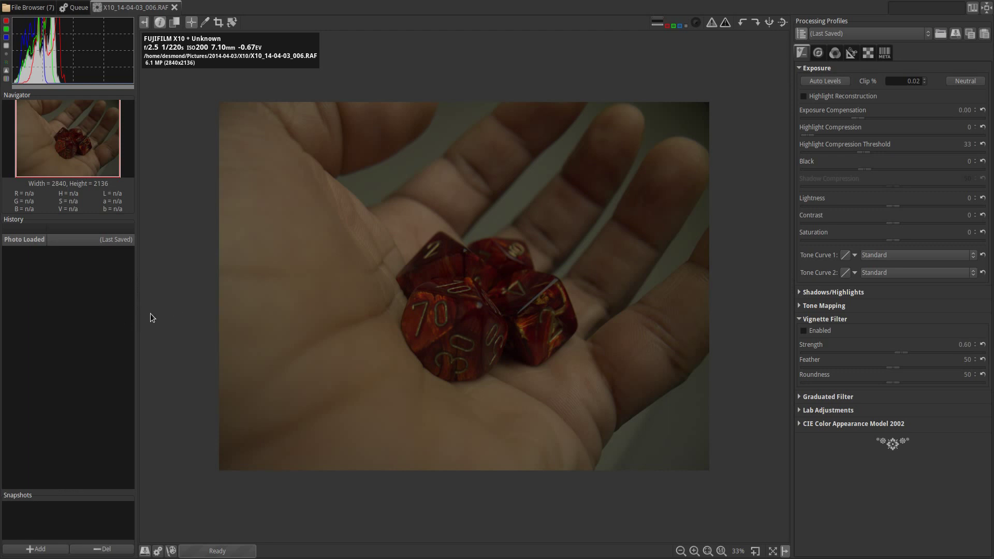
pyautogui.click(37, 548)
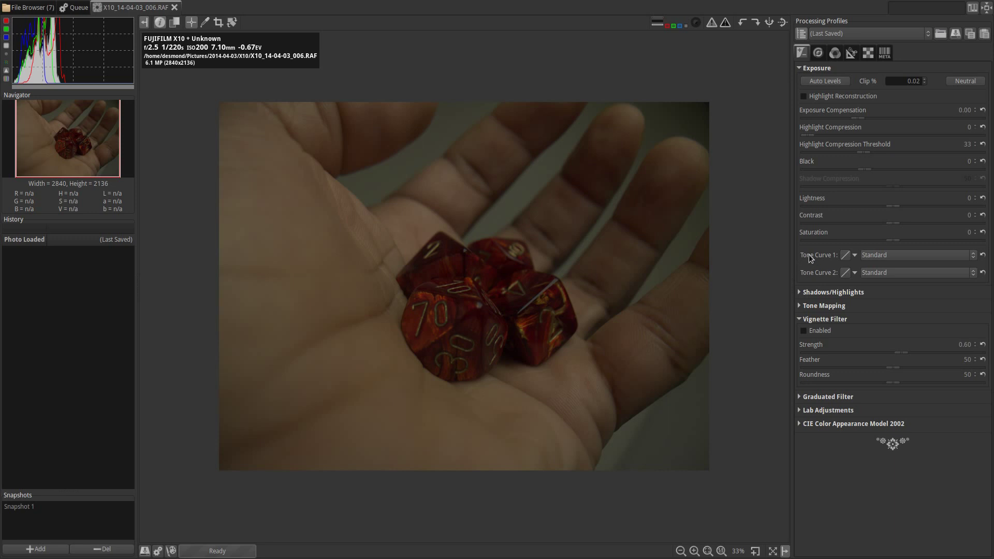
# - Set Tone Curve 1 to Custom type with Saturation and Value Blending mode
pyautogui.click(855, 256)
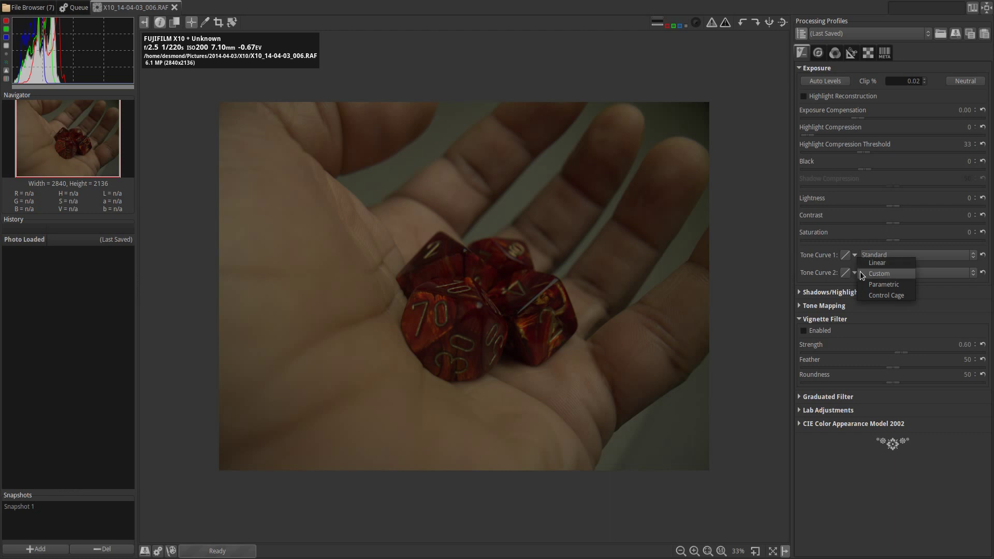
pyautogui.click(860, 273)
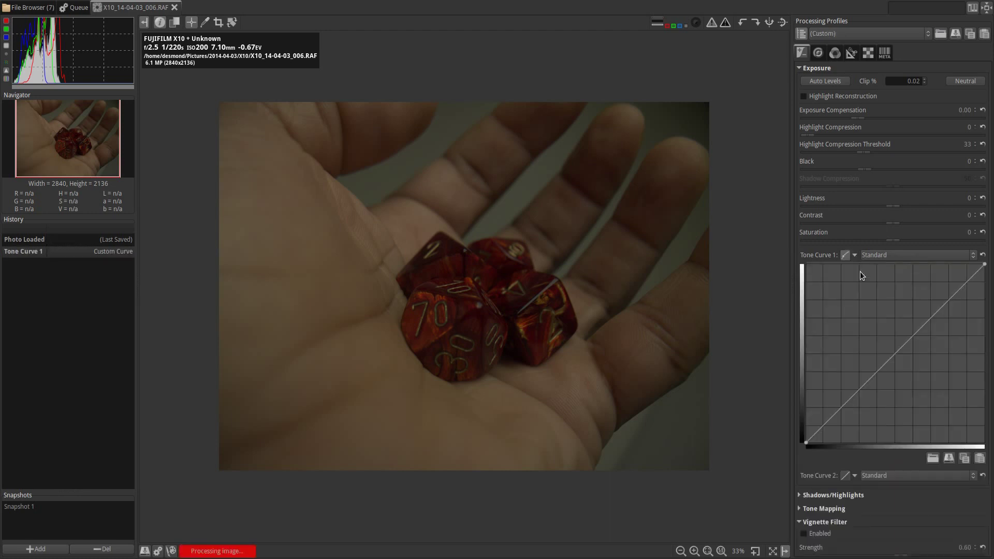
pyautogui.click(973, 259)
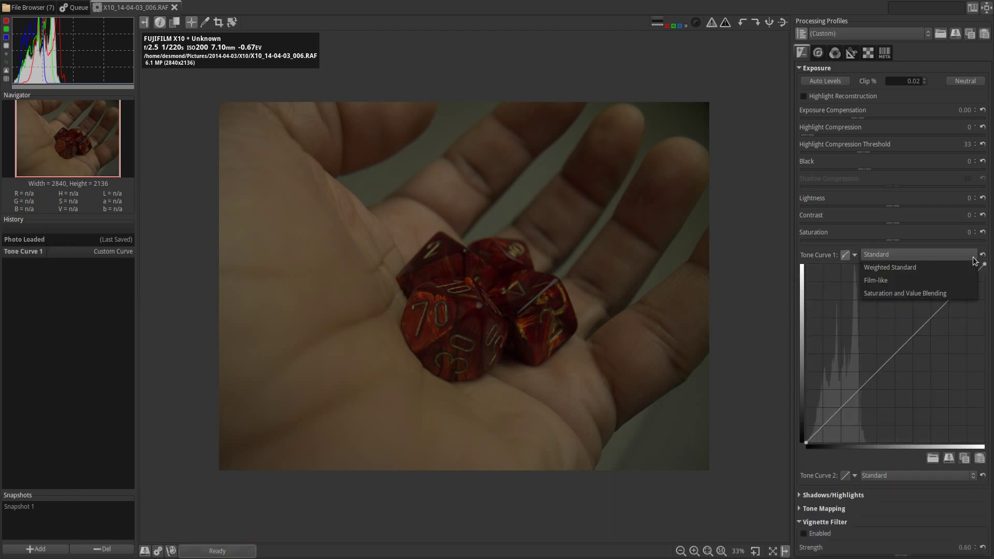
pyautogui.click(916, 293)
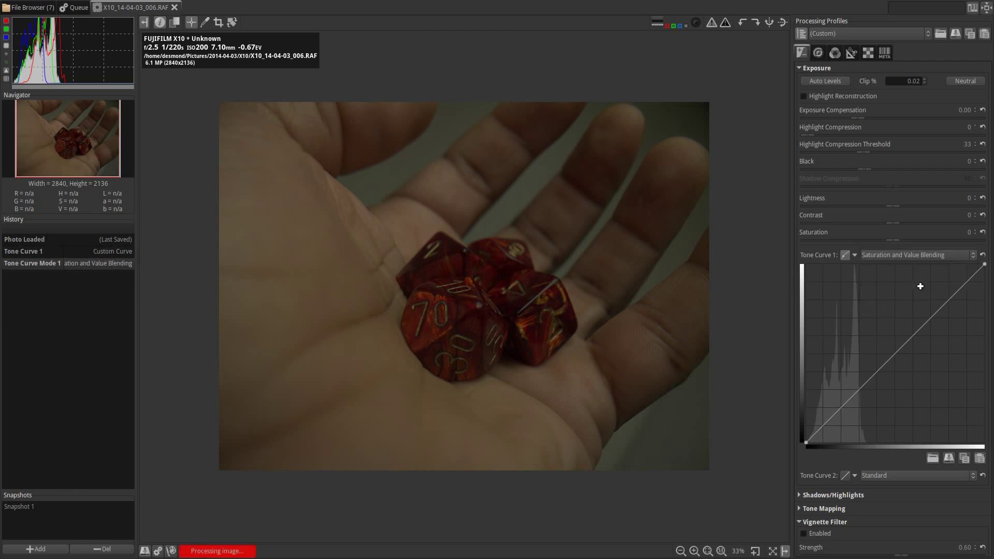
# - Add a point to Tone Curve 1, lift the upper part and pull down the lower part into an S-shape
pyautogui.click(947, 300)
pyautogui.moveTo(943, 298)
pyautogui.mouseDown()
pyautogui.moveTo(942, 280)
pyautogui.moveTo(935, 283)
pyautogui.mouseUp()
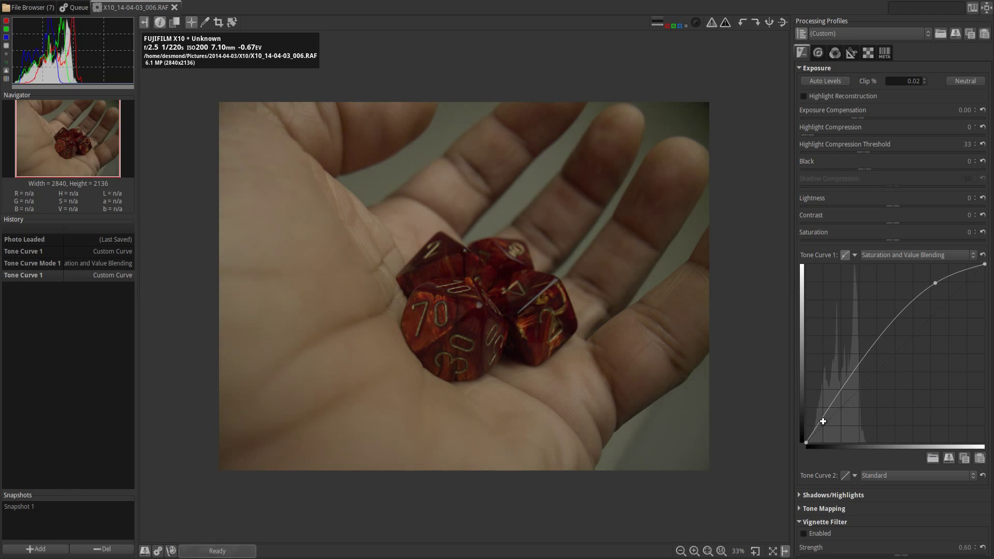
pyautogui.moveTo(821, 417); pyautogui.dragTo(825, 429)
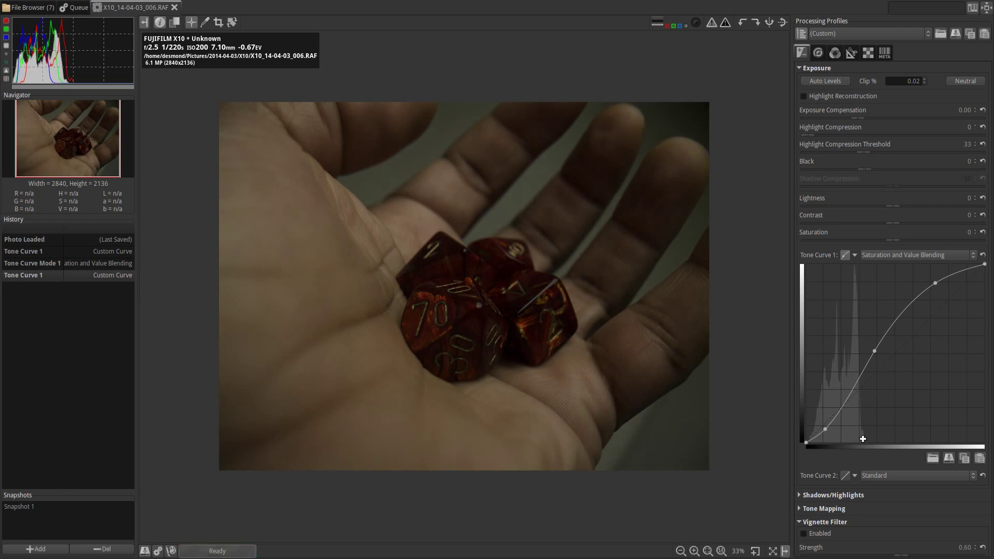
# - Set Tone Curve 2 to Custom type with Film-like mode
pyautogui.click(854, 476)
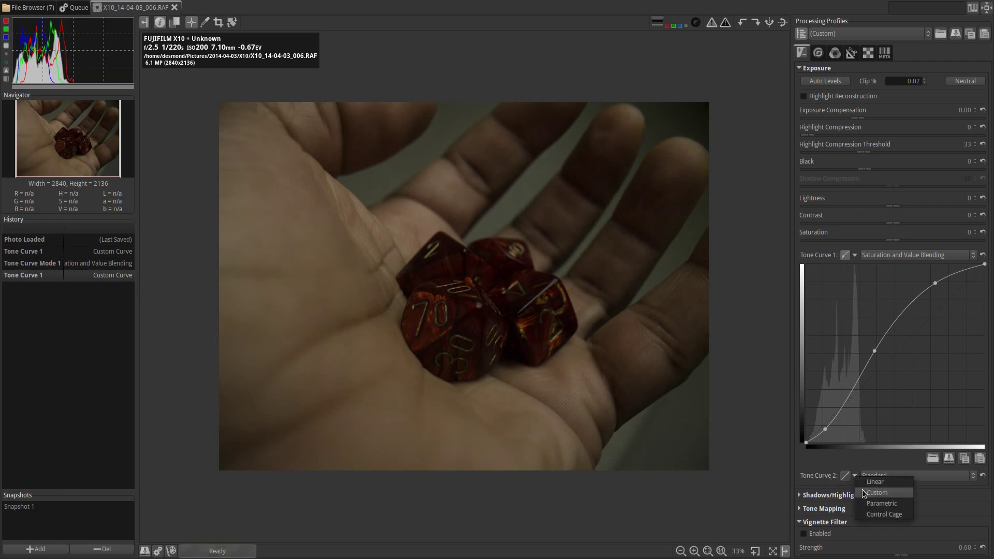
pyautogui.click(864, 493)
pyautogui.scroll(-5, 944, 473)
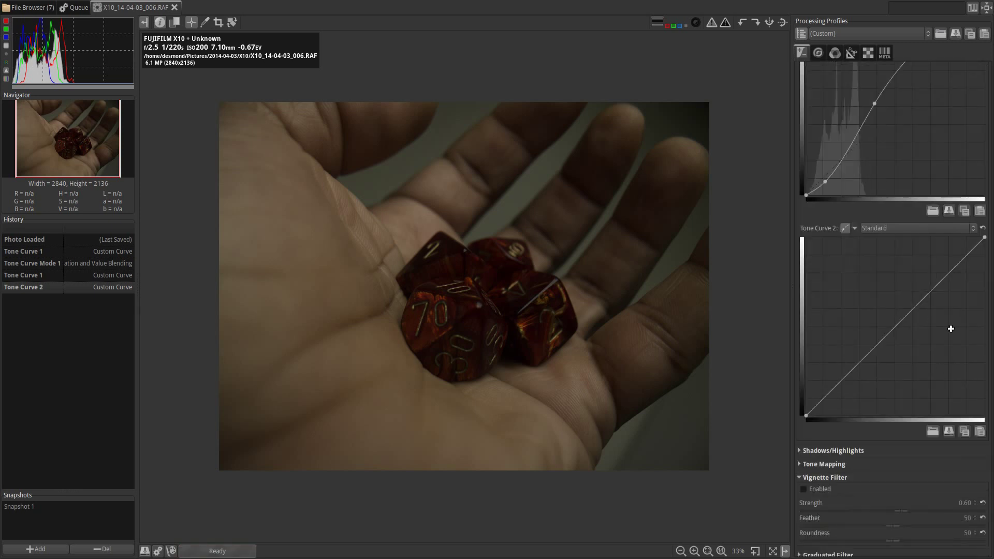
pyautogui.click(970, 229)
pyautogui.click(970, 229)
pyautogui.click(972, 231)
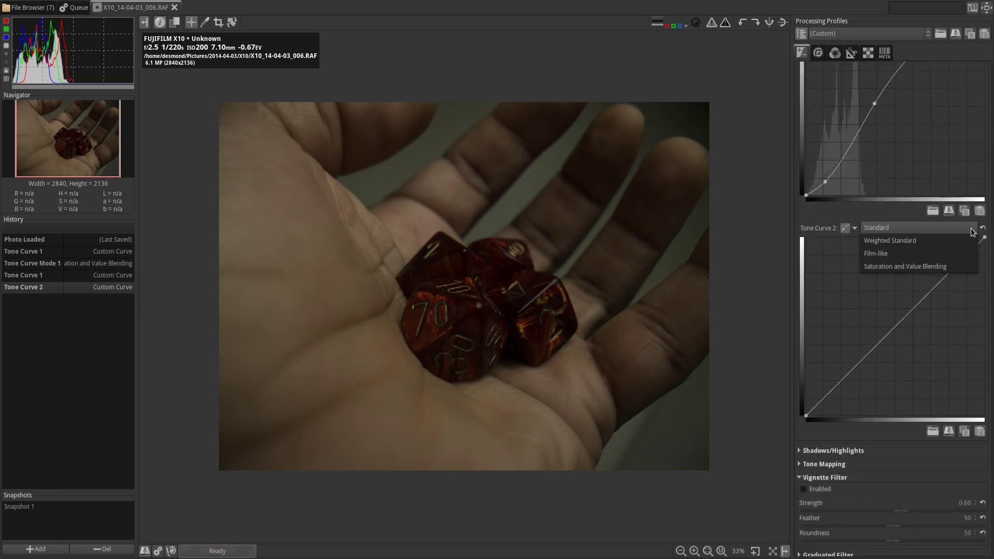
pyautogui.click(930, 252)
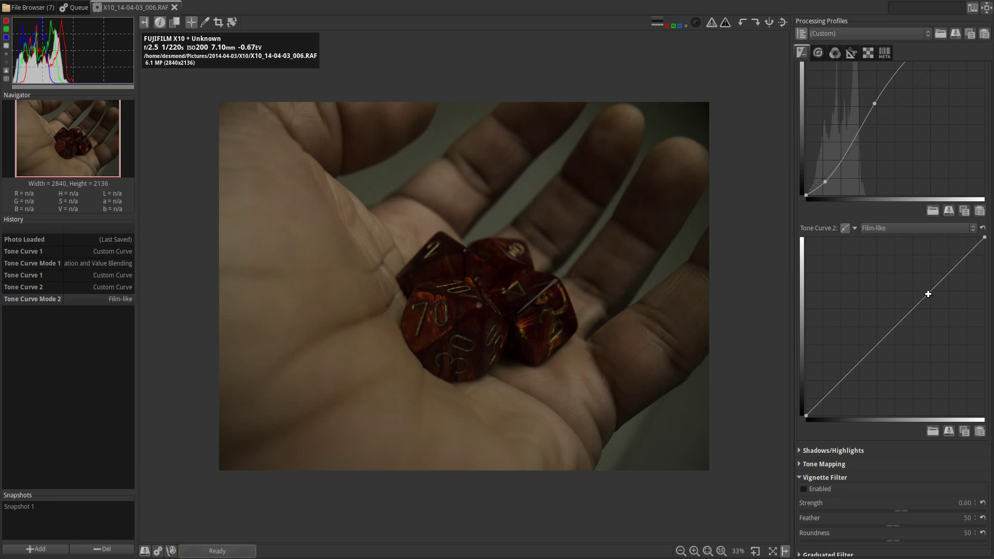
# - Shape Tone Curve 2 into a raised S by adding and adjusting its upper, middle and low points
pyautogui.moveTo(933, 282); pyautogui.dragTo(913, 271)
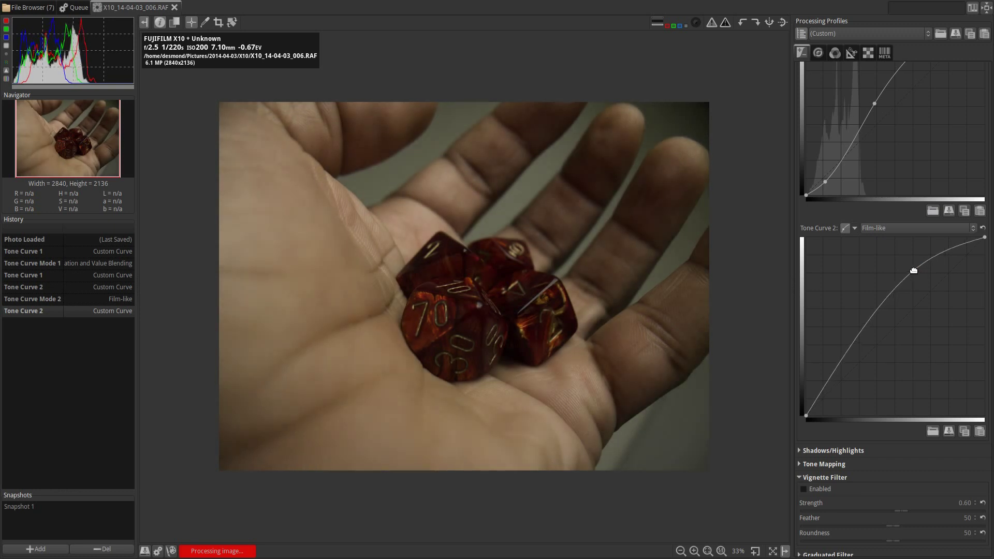
pyautogui.moveTo(821, 404); pyautogui.dragTo(821, 403)
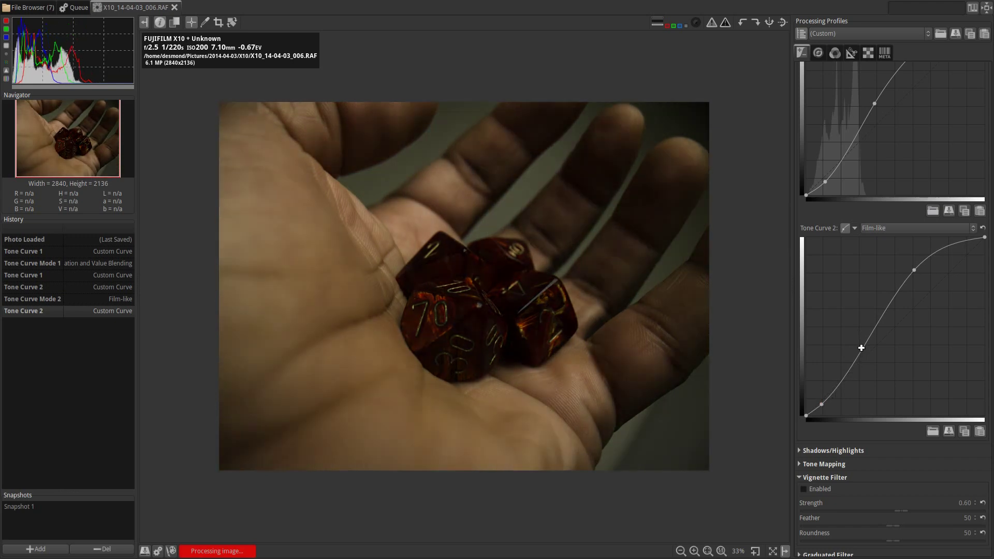
pyautogui.moveTo(863, 347); pyautogui.dragTo(855, 342)
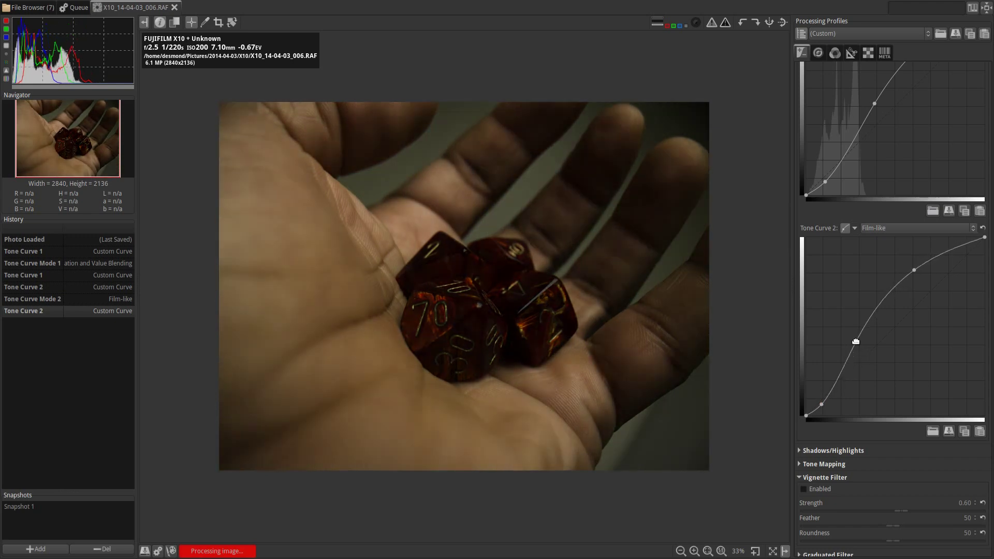
pyautogui.moveTo(914, 270); pyautogui.dragTo(930, 255)
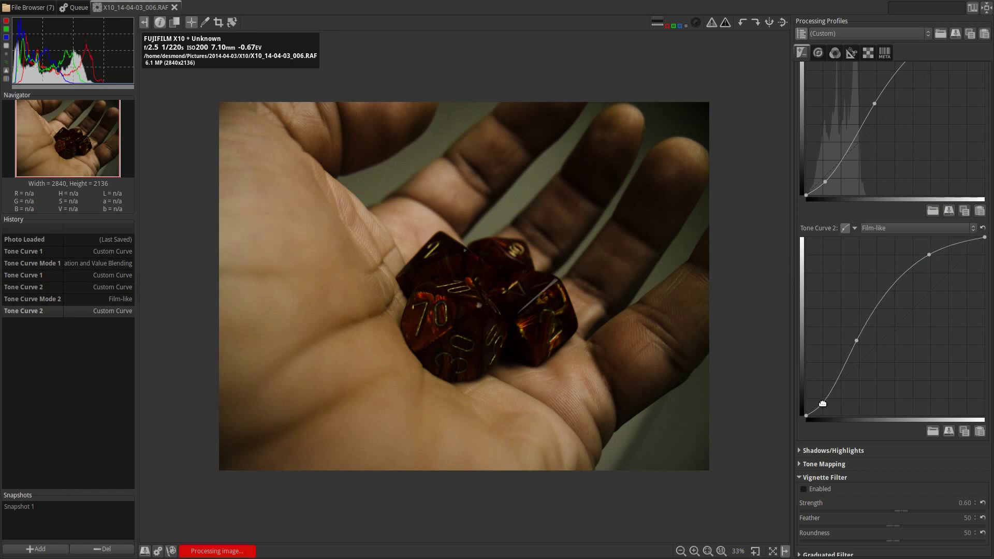
pyautogui.moveTo(823, 403); pyautogui.dragTo(822, 394)
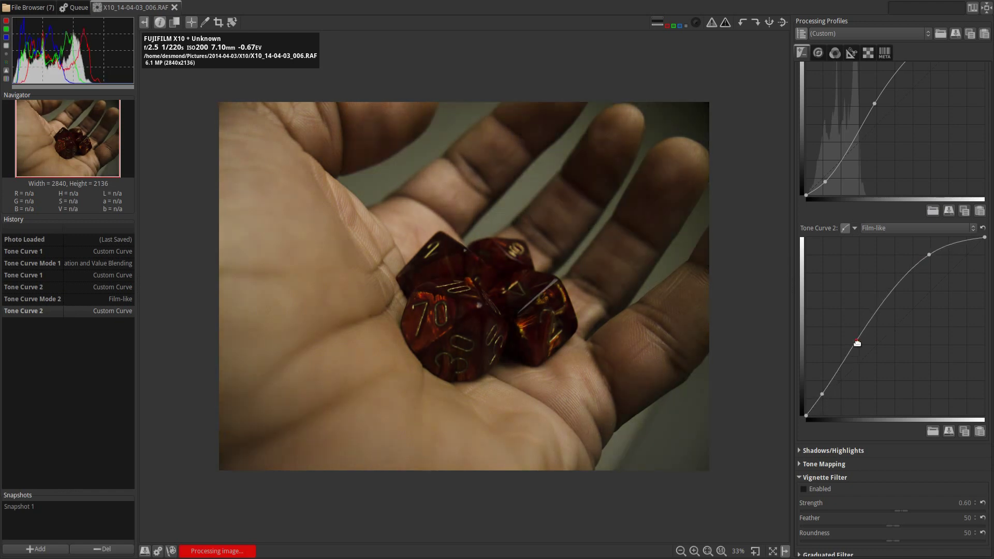
pyautogui.moveTo(857, 343); pyautogui.dragTo(849, 343)
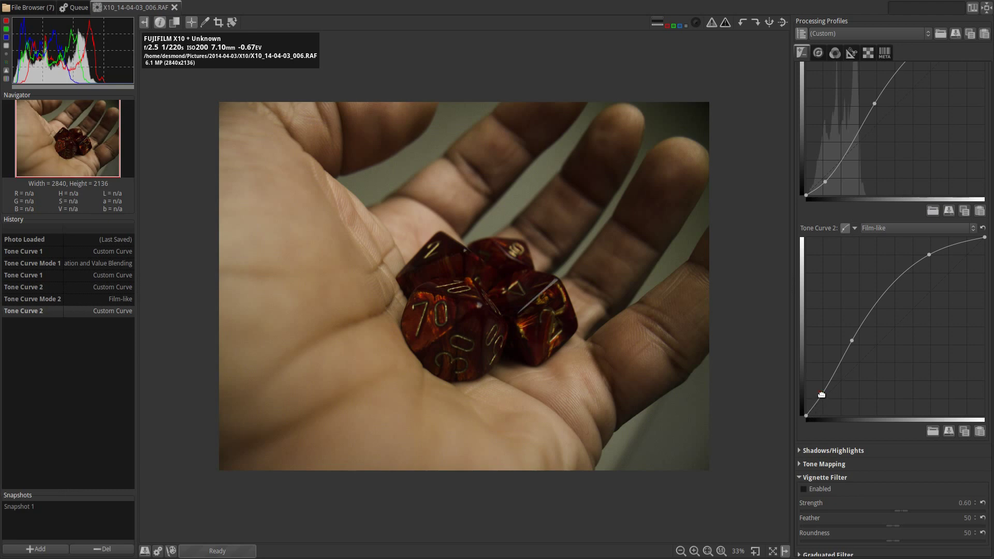
pyautogui.moveTo(821, 394); pyautogui.dragTo(822, 395)
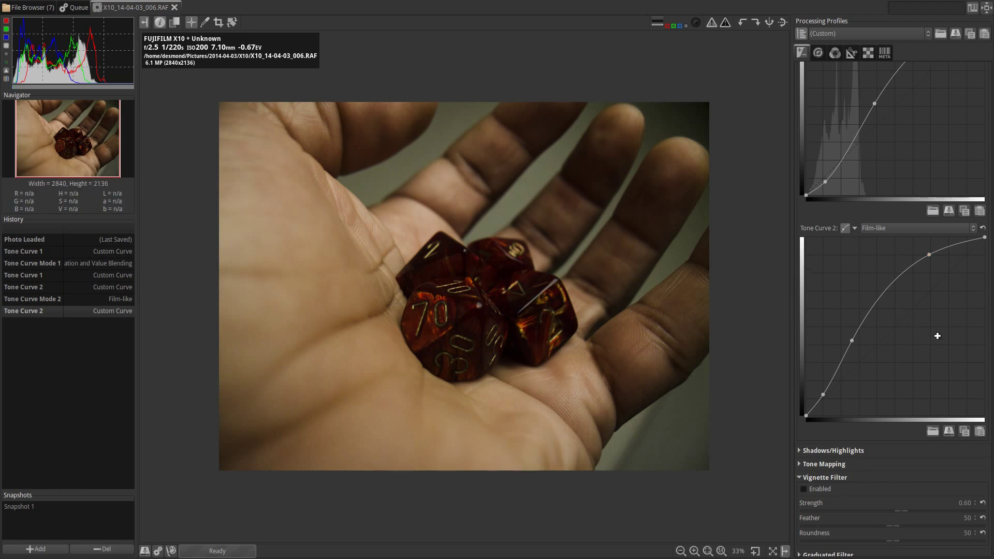
pyautogui.scroll(5, 880, 328)
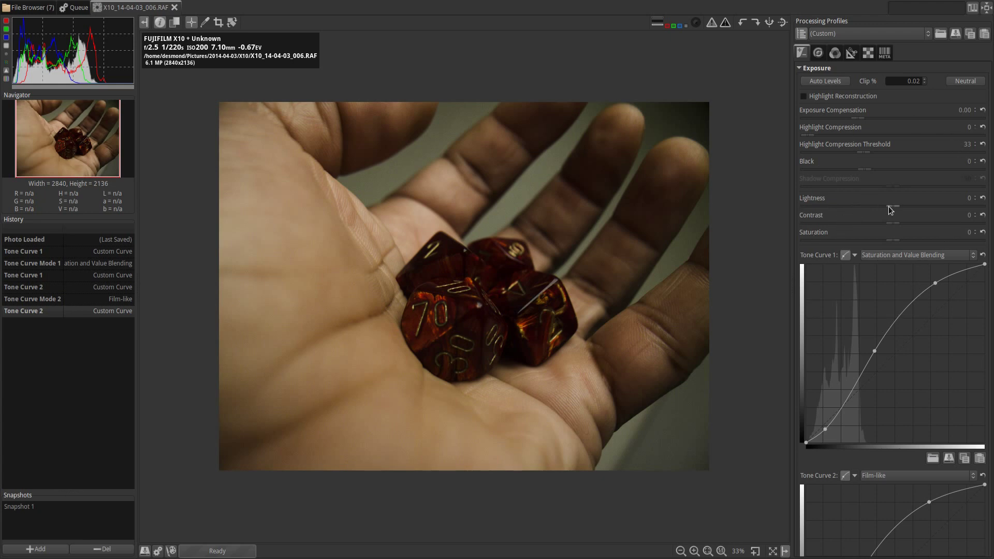
# - Raise Lightness to 4 and Contrast to 3, then show the Detail sharpening settings
pyautogui.moveTo(890, 206); pyautogui.dragTo(894, 206)
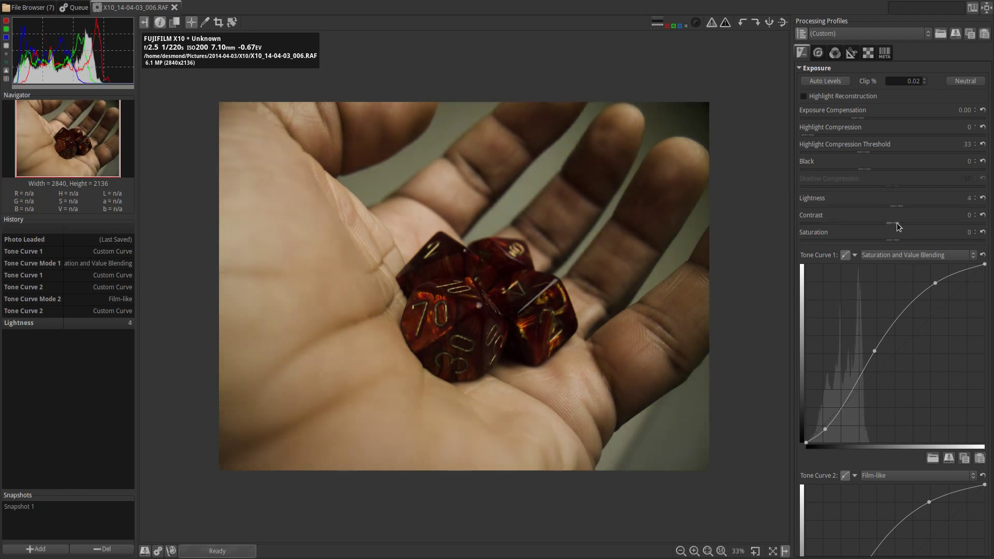
pyautogui.moveTo(896, 222); pyautogui.dragTo(899, 222)
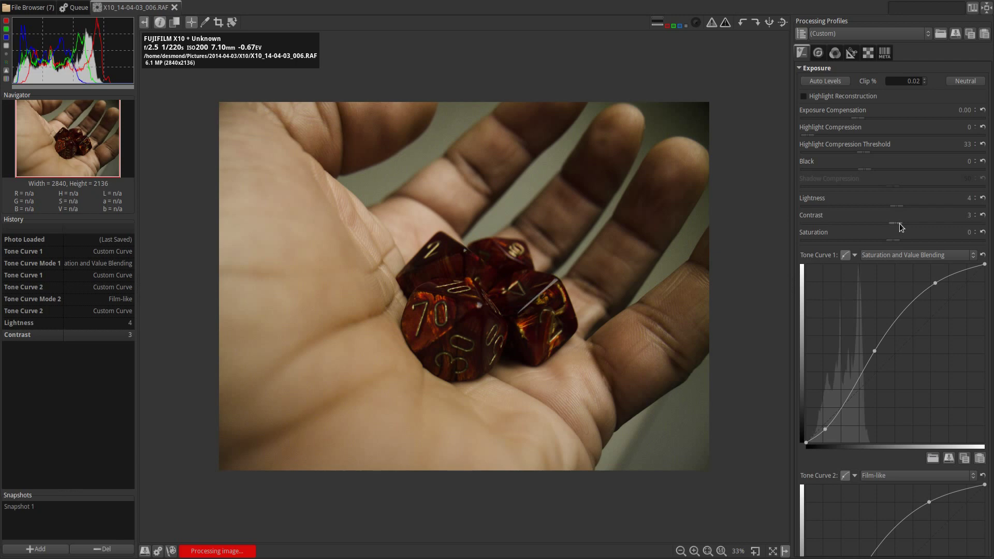
pyautogui.click(818, 52)
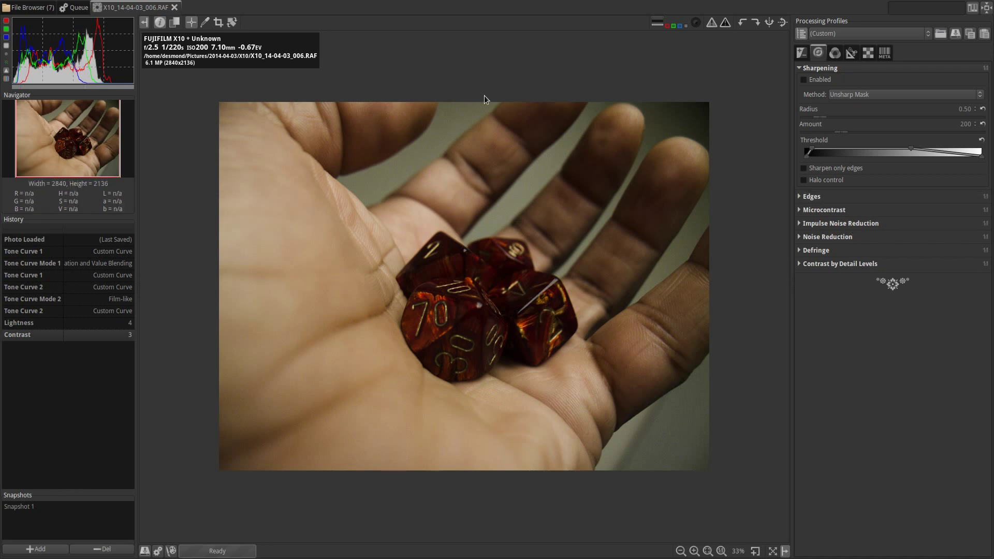
# - In the Color settings, warm the White Balance temperature up to 4002
pyautogui.click(835, 54)
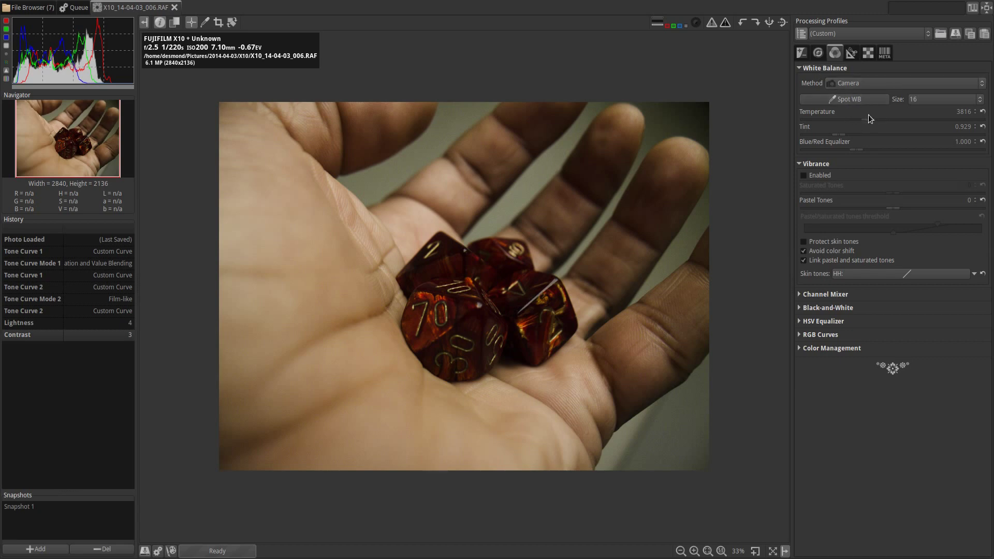
pyautogui.moveTo(871, 119); pyautogui.dragTo(877, 119)
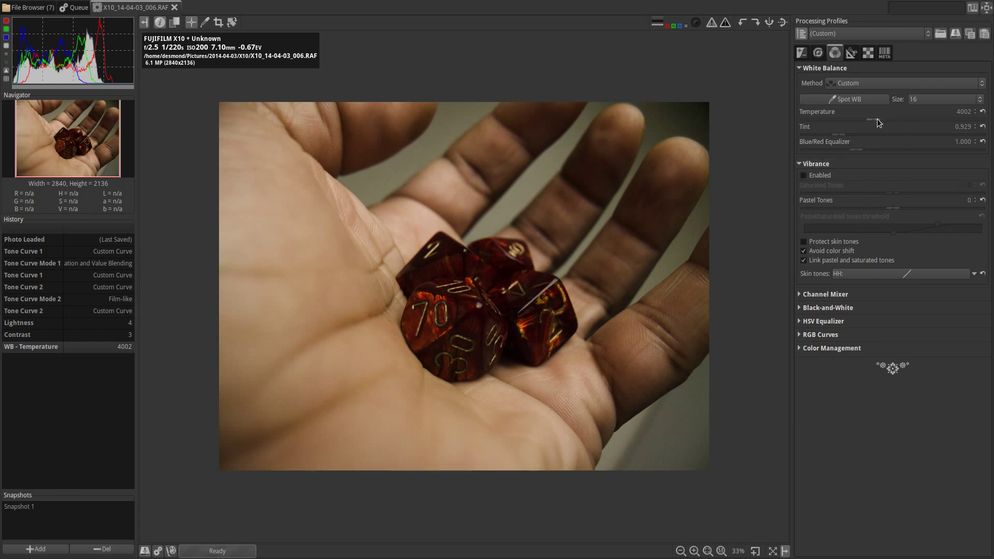
pyautogui.click(975, 114)
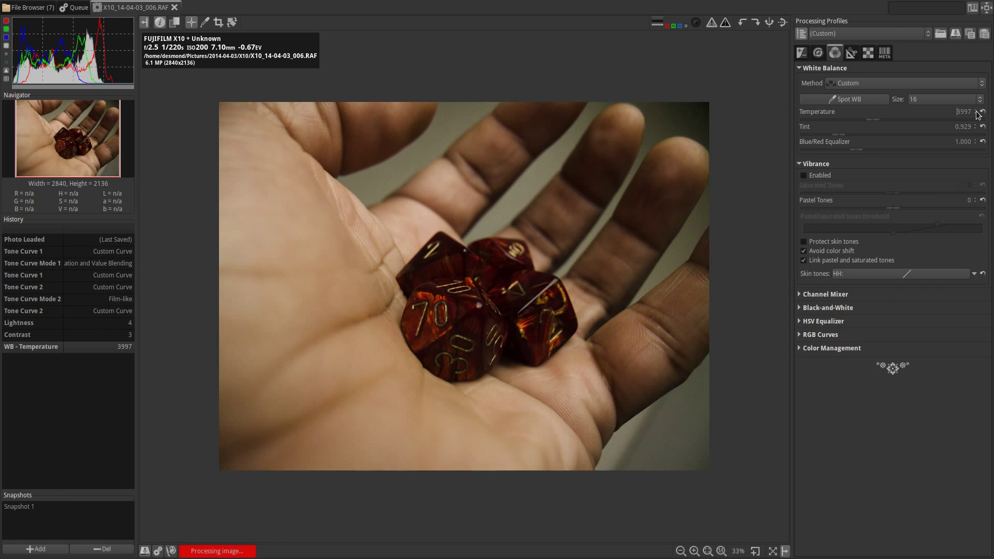
pyautogui.click(976, 110)
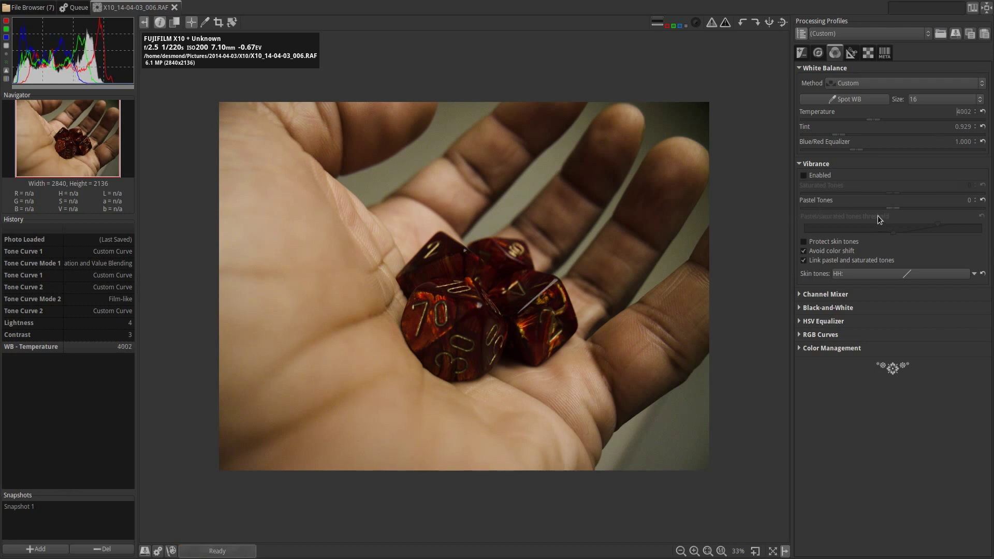
# - Expand Channel Mixer and raise the Blue channel's blue output to 126
pyautogui.click(815, 294)
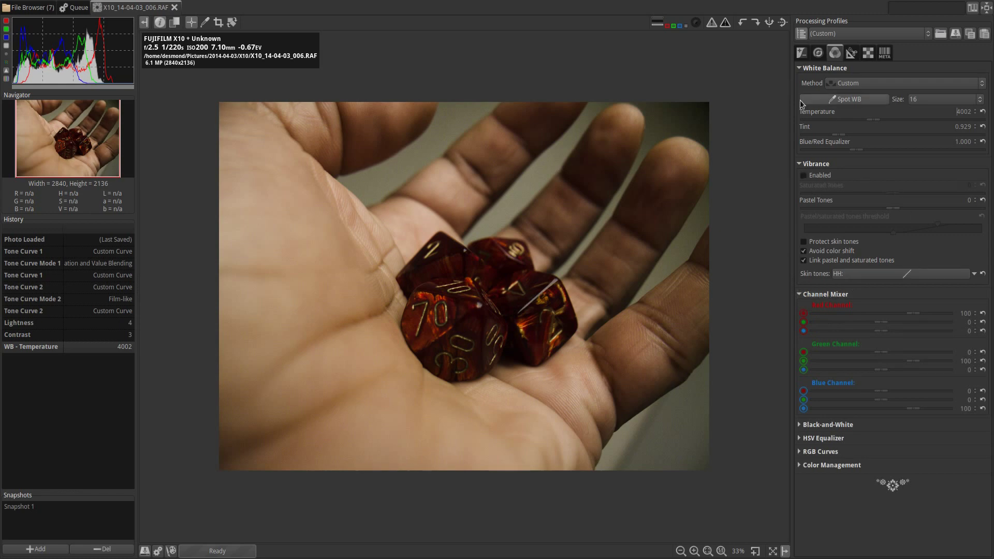
pyautogui.click(801, 68)
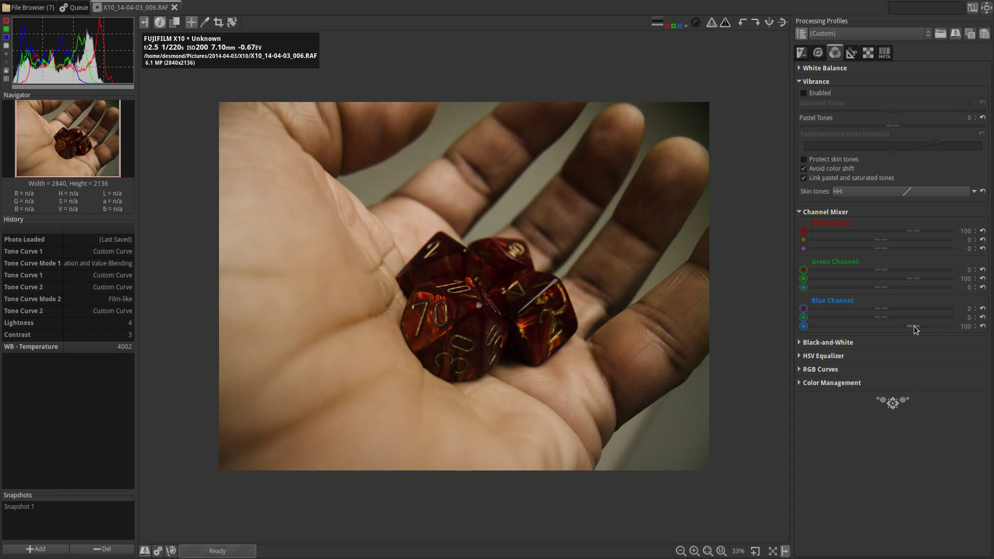
pyautogui.moveTo(914, 326); pyautogui.dragTo(921, 325)
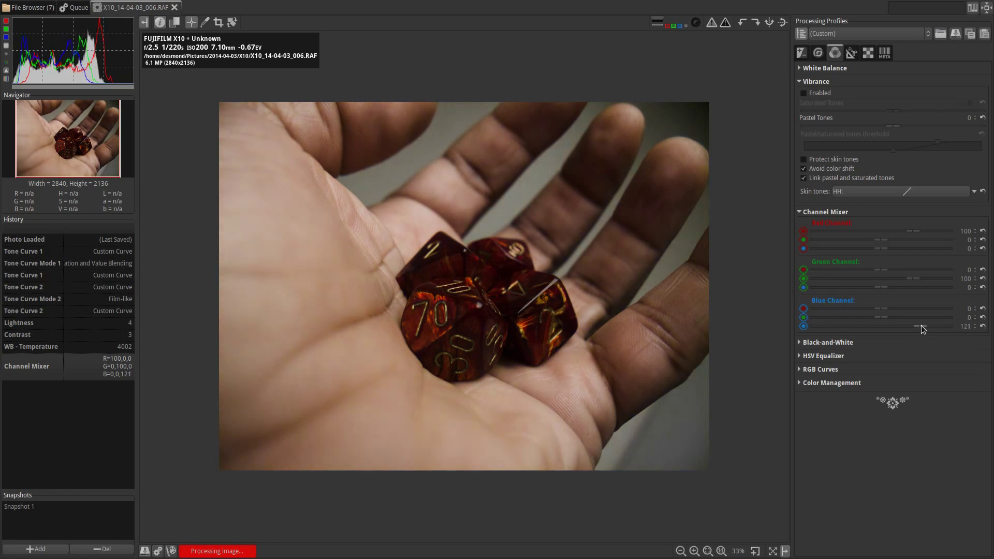
pyautogui.moveTo(921, 325); pyautogui.dragTo(921, 325)
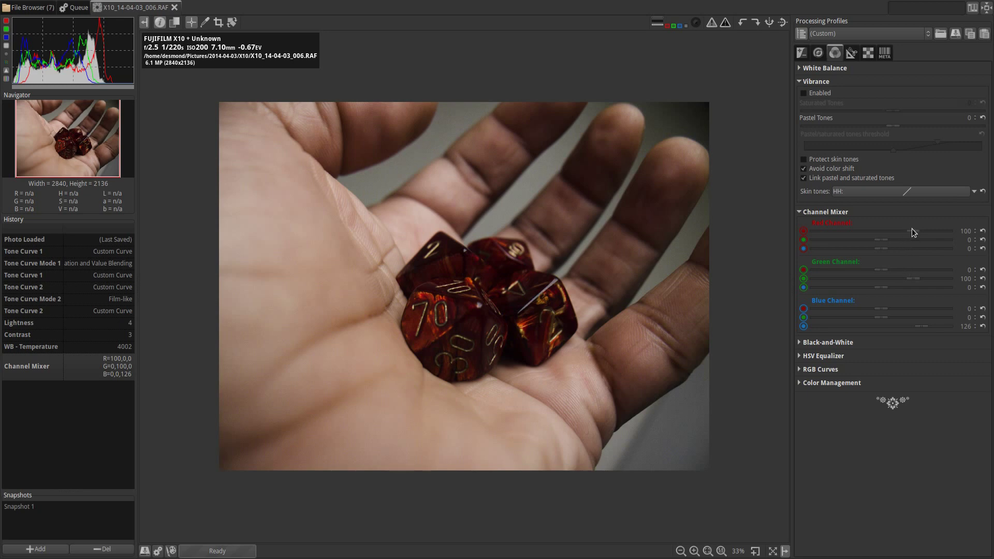
# - Set the Red channel's red to 91 and the Green channel's green to 92
pyautogui.scroll(-1, 912, 229)
pyautogui.scroll(-3, 909, 233)
pyautogui.scroll(-5, 909, 229)
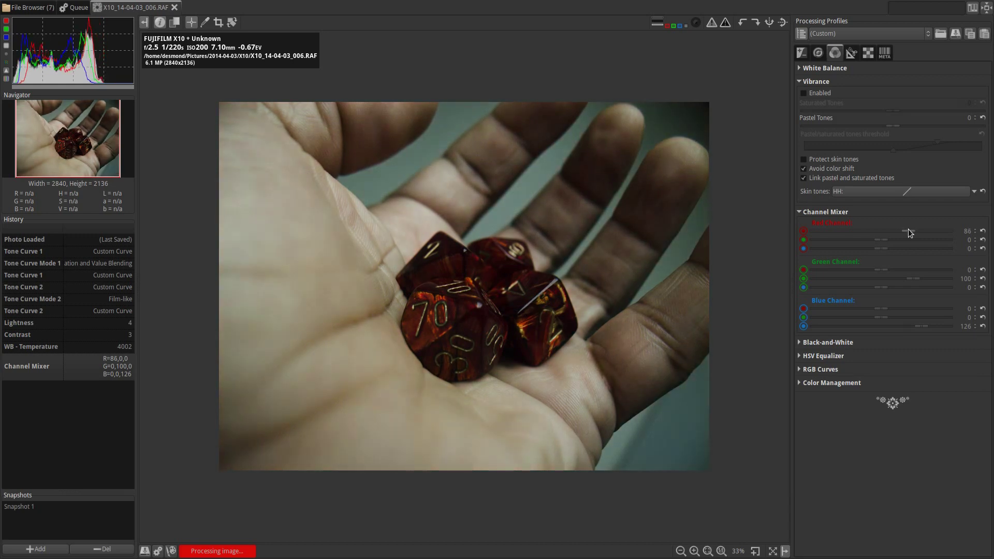
pyautogui.scroll(2, 908, 229)
pyautogui.scroll(2, 910, 233)
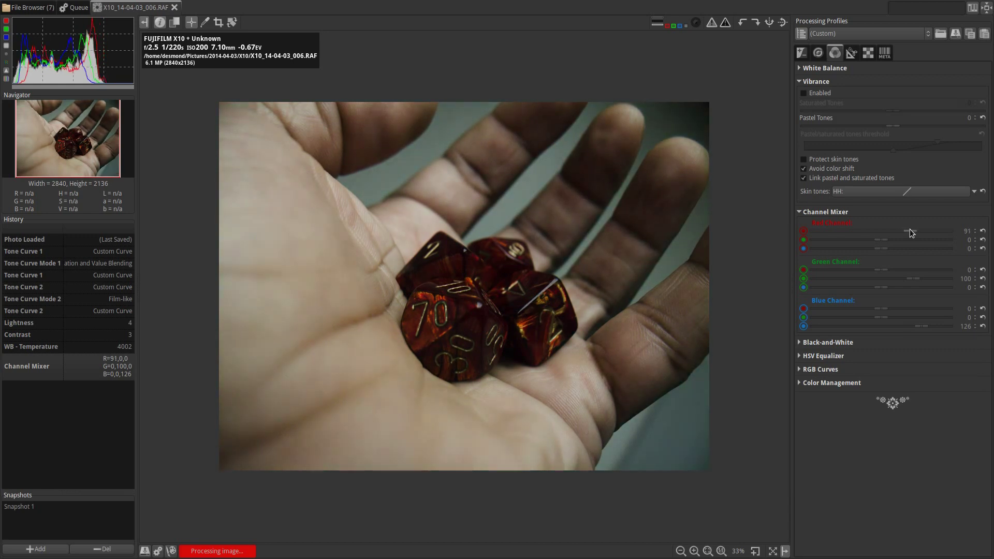
pyautogui.scroll(-2, 911, 234)
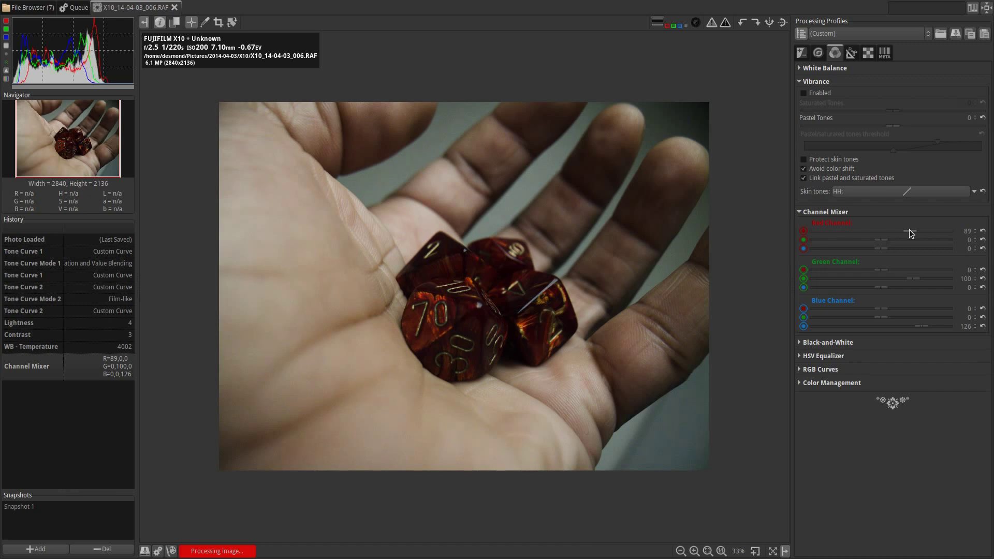
pyautogui.scroll(2, 910, 233)
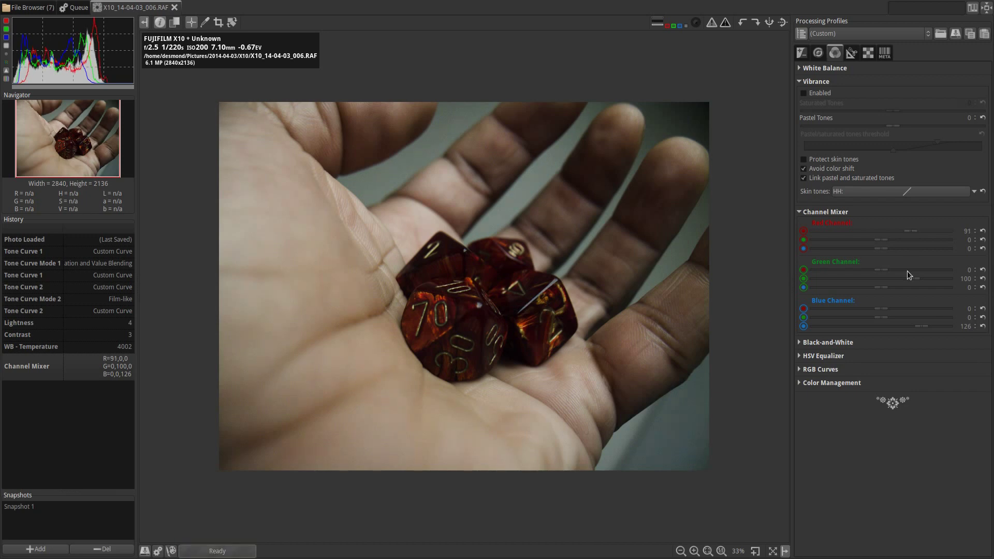
pyautogui.scroll(-1, 911, 278)
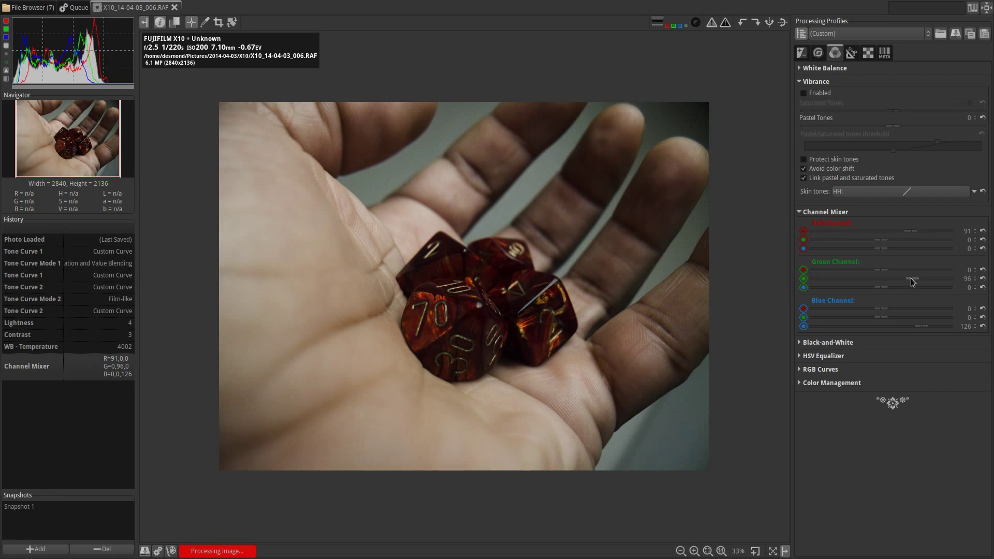
pyautogui.scroll(-2, 911, 278)
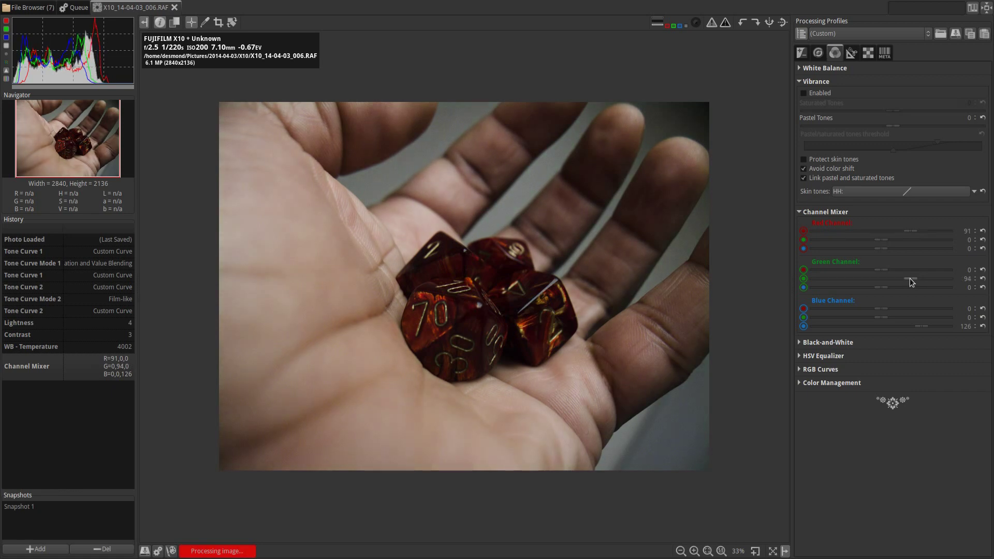
pyautogui.scroll(-2, 911, 281)
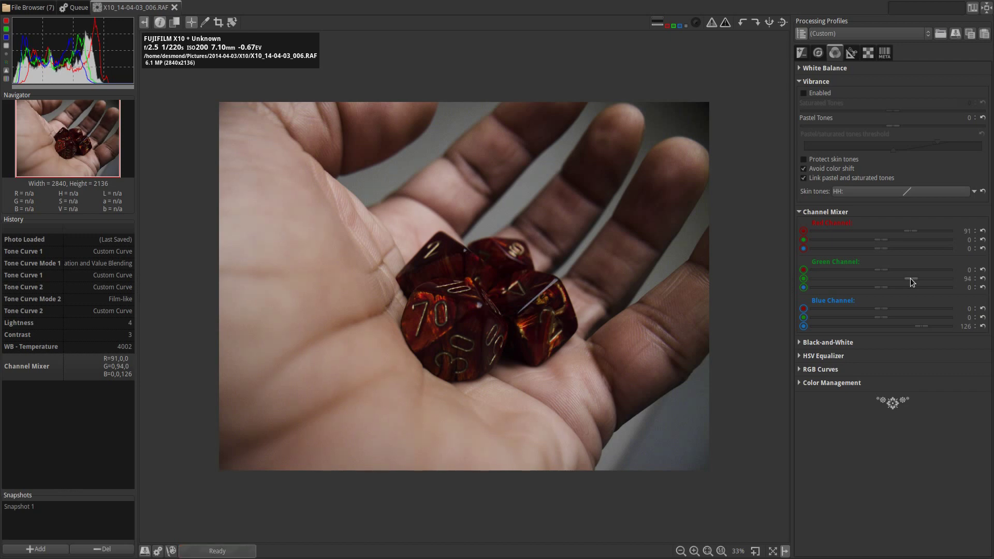
pyautogui.scroll(-2, 908, 278)
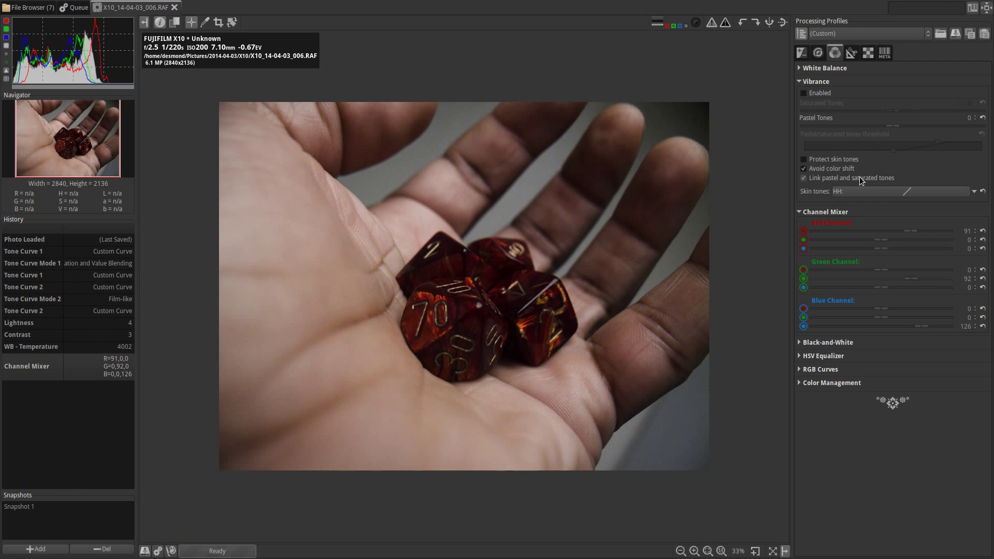
# - Enable Vibrance with skin protection, unlinked tones, Pastel Tones -65 and Saturated Tones -20
pyautogui.click(824, 211)
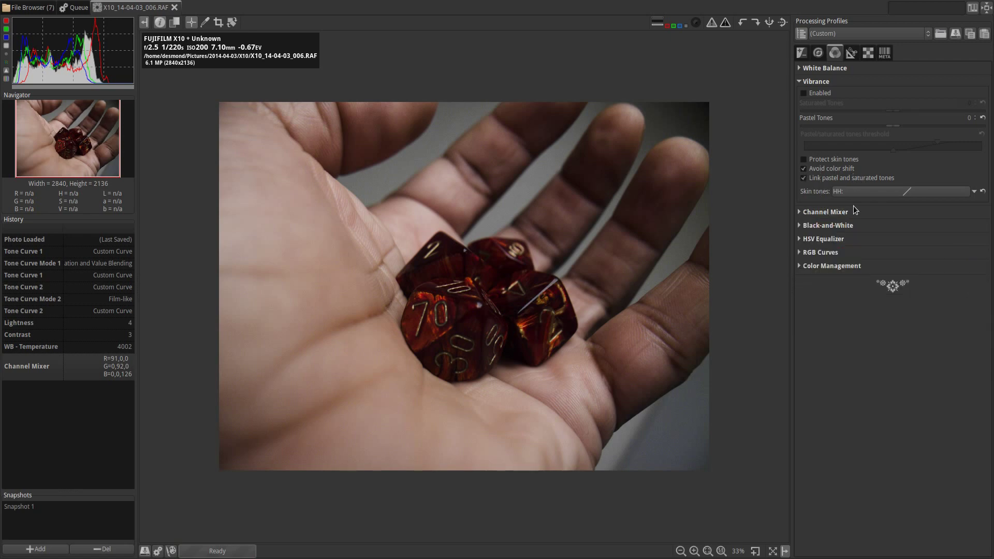
pyautogui.click(805, 93)
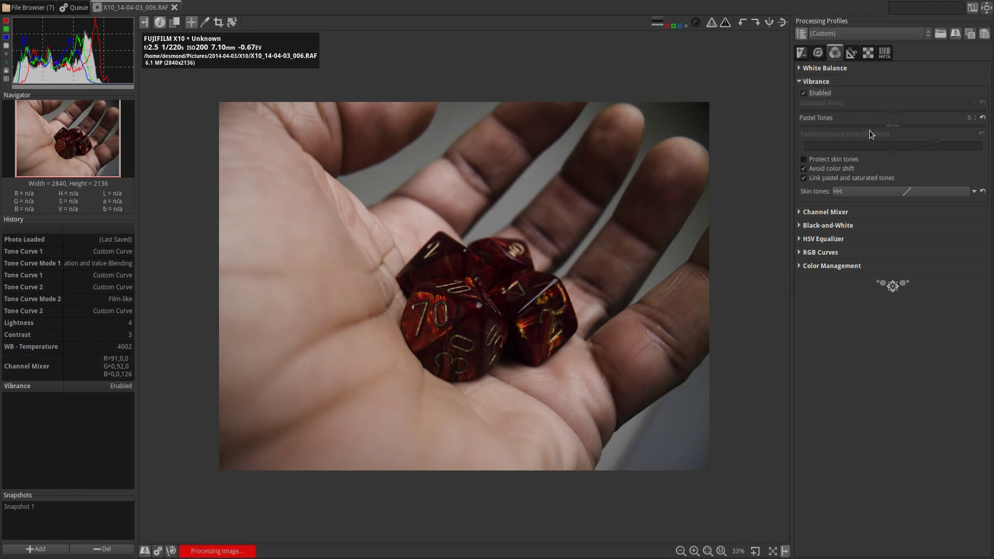
pyautogui.click(824, 178)
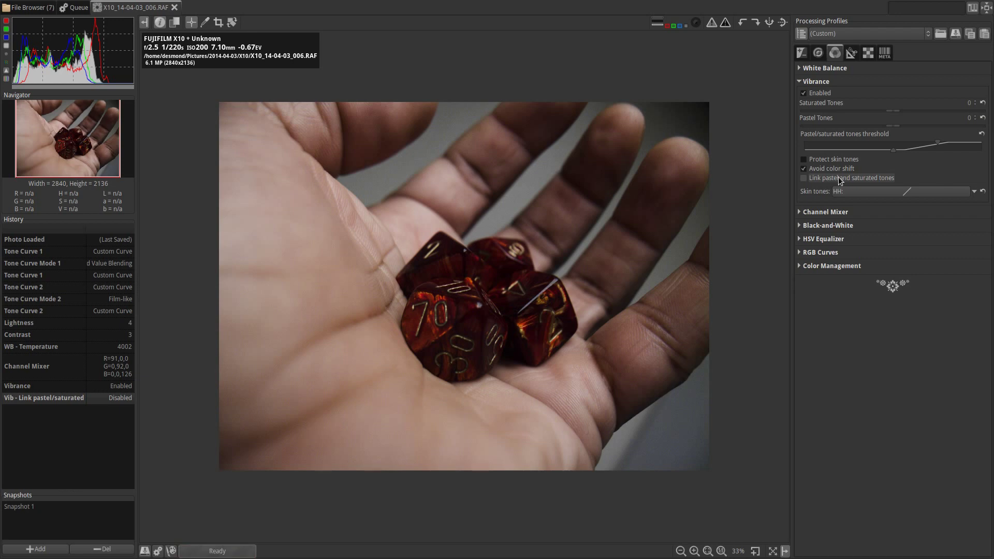
pyautogui.click(833, 160)
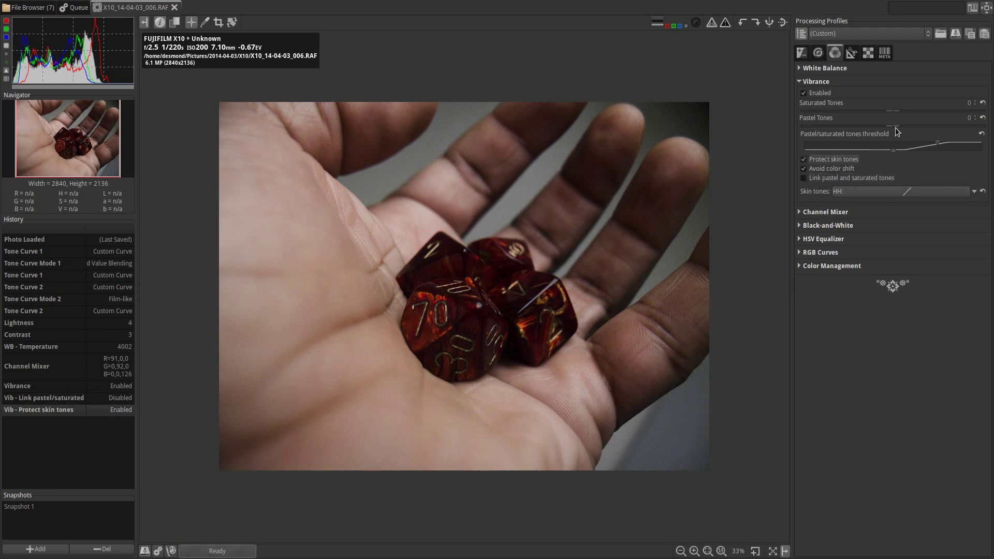
pyautogui.moveTo(894, 125); pyautogui.dragTo(842, 129)
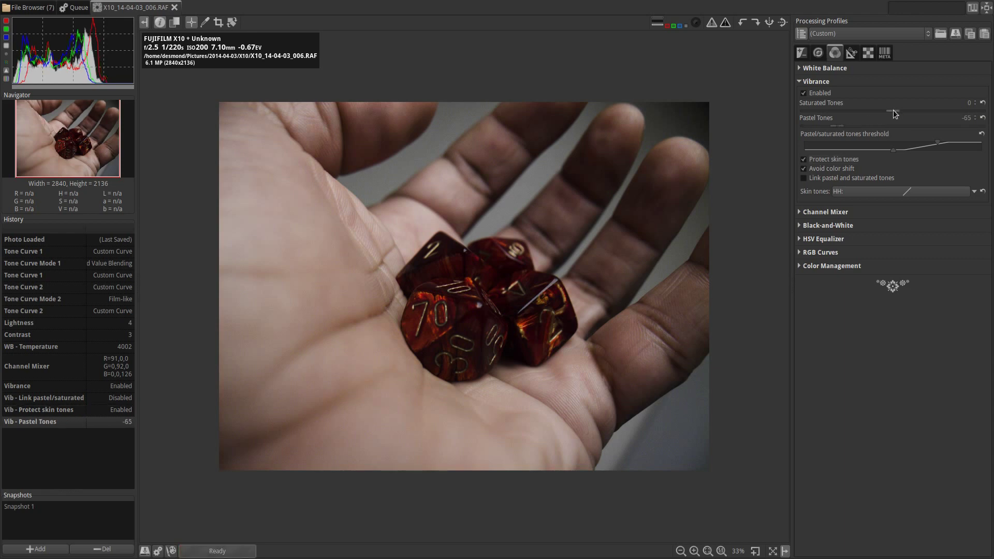
pyautogui.moveTo(893, 110); pyautogui.dragTo(890, 111)
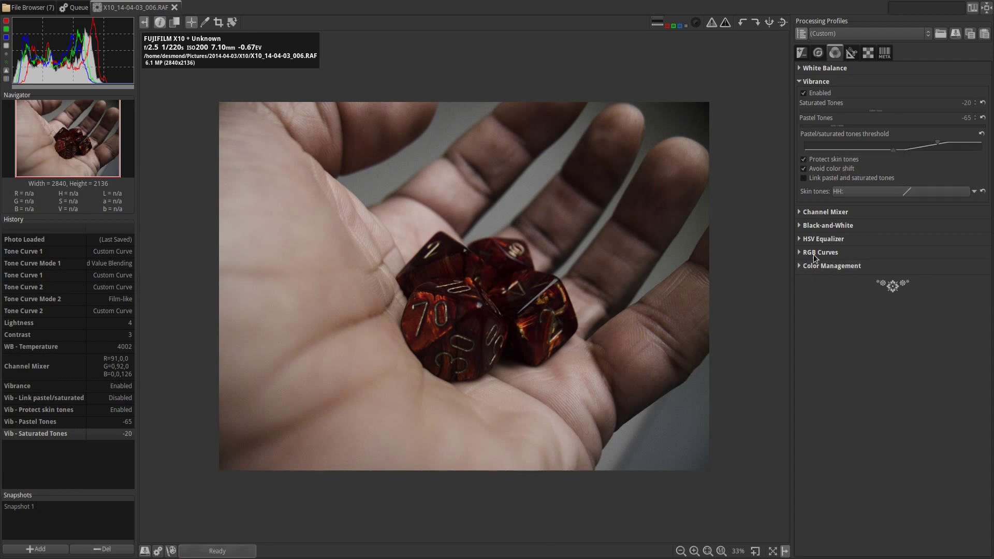
pyautogui.click(851, 52)
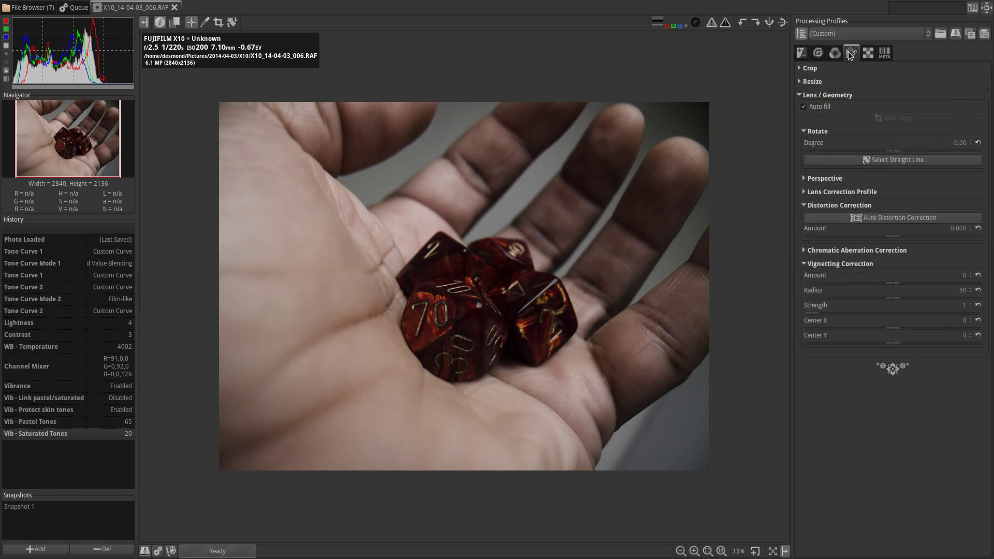
# - Apply automatic distortion correction, giving a Distortion Correction amount of -0.106
pyautogui.click(891, 217)
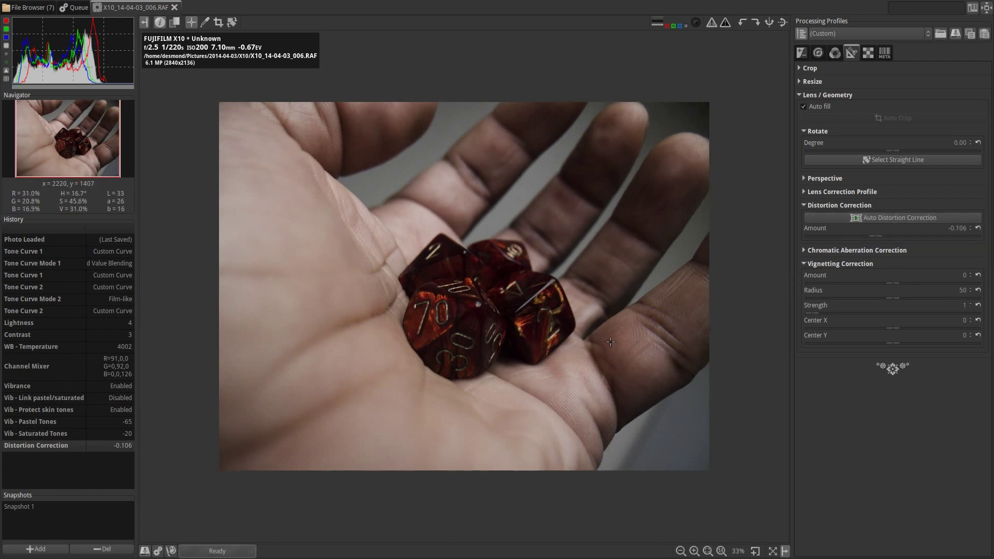
pyautogui.click(890, 216)
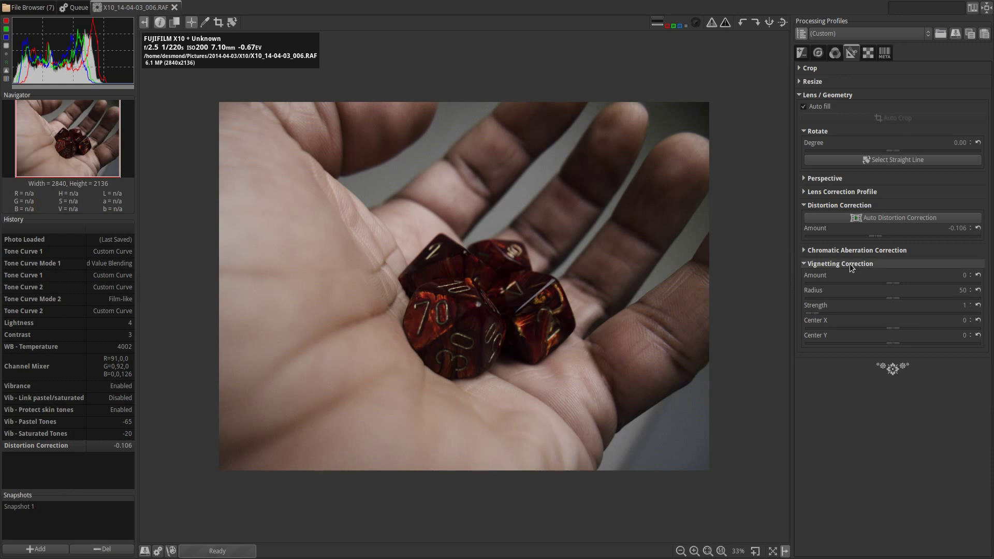
pyautogui.click(800, 52)
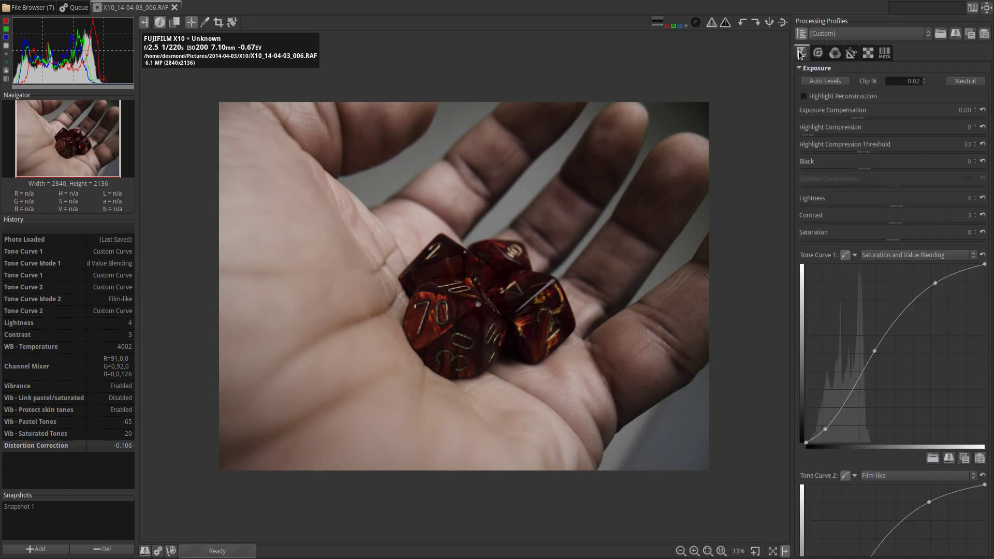
pyautogui.scroll(-5, 809, 247)
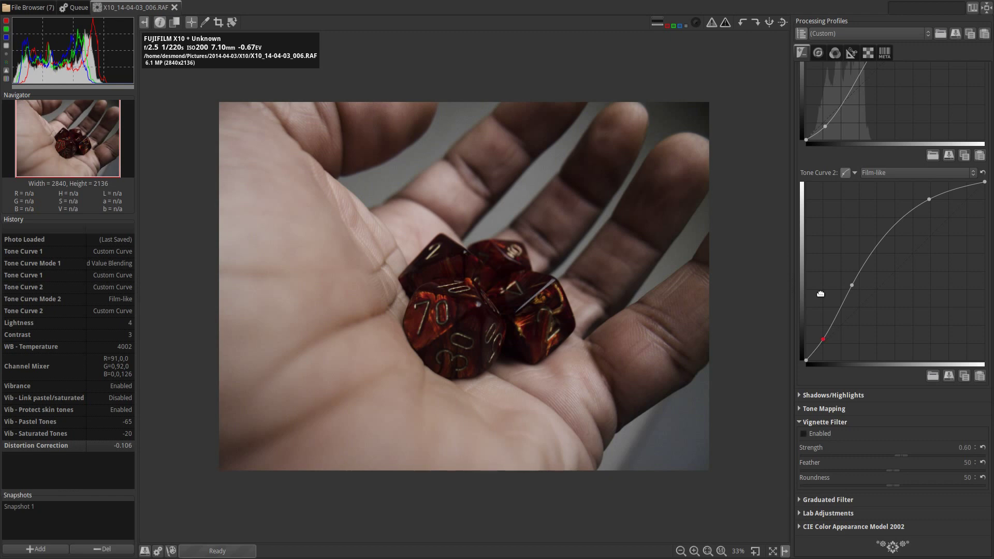
# - Set Vignetting Correction to Amount -40, Strength 13, Radius 35 and Center X 6
pyautogui.click(852, 55)
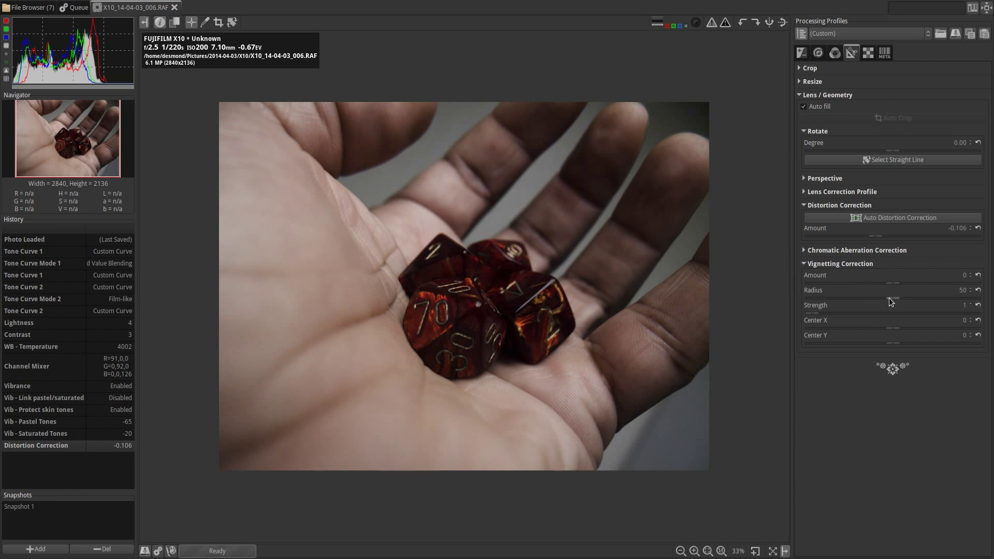
pyautogui.moveTo(884, 298); pyautogui.dragTo(852, 300)
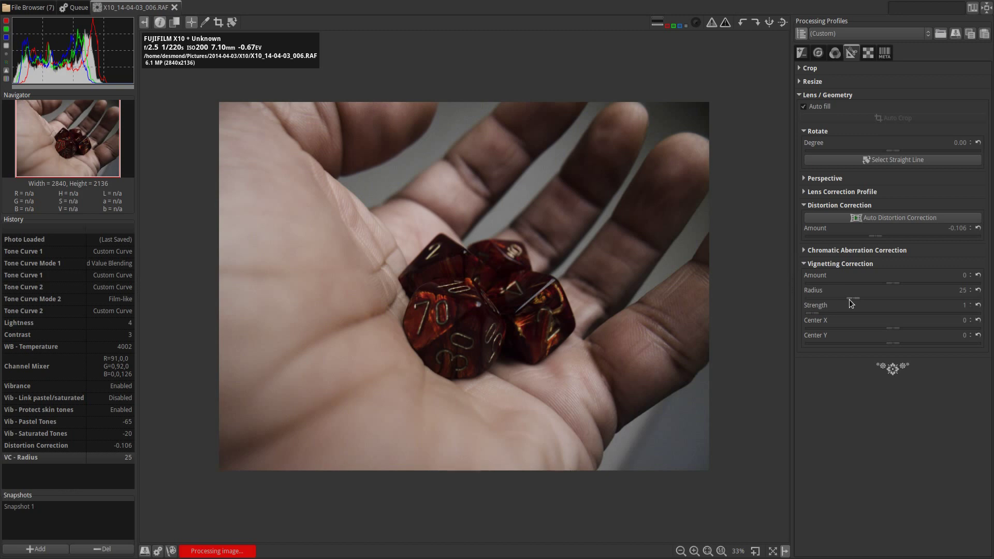
pyautogui.moveTo(897, 285); pyautogui.dragTo(867, 288)
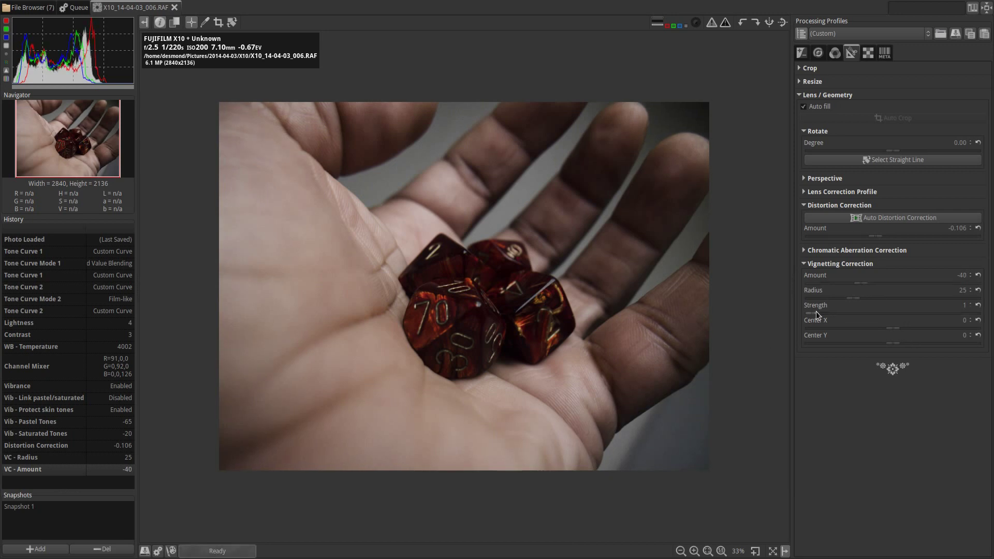
pyautogui.moveTo(816, 313); pyautogui.dragTo(830, 314)
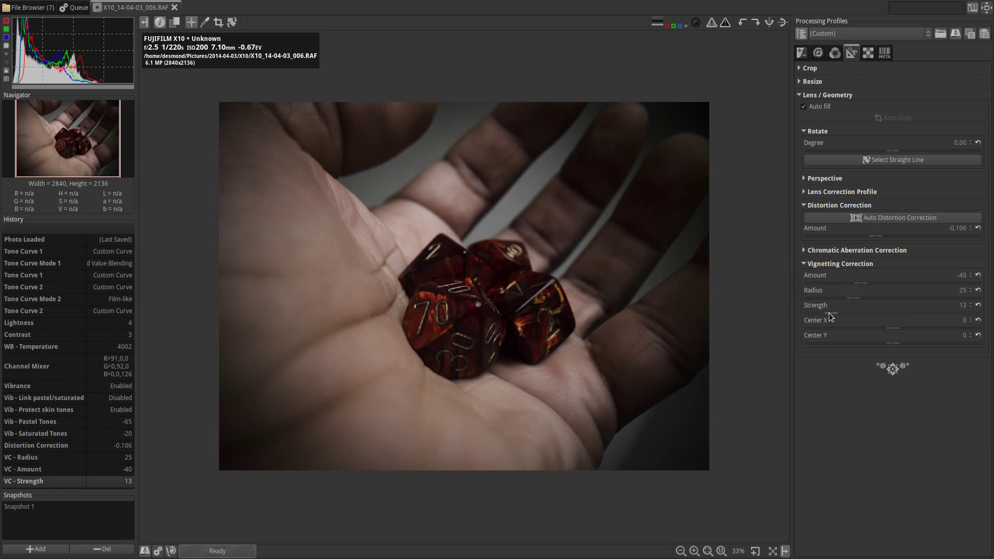
pyautogui.moveTo(850, 298); pyautogui.dragTo(855, 298)
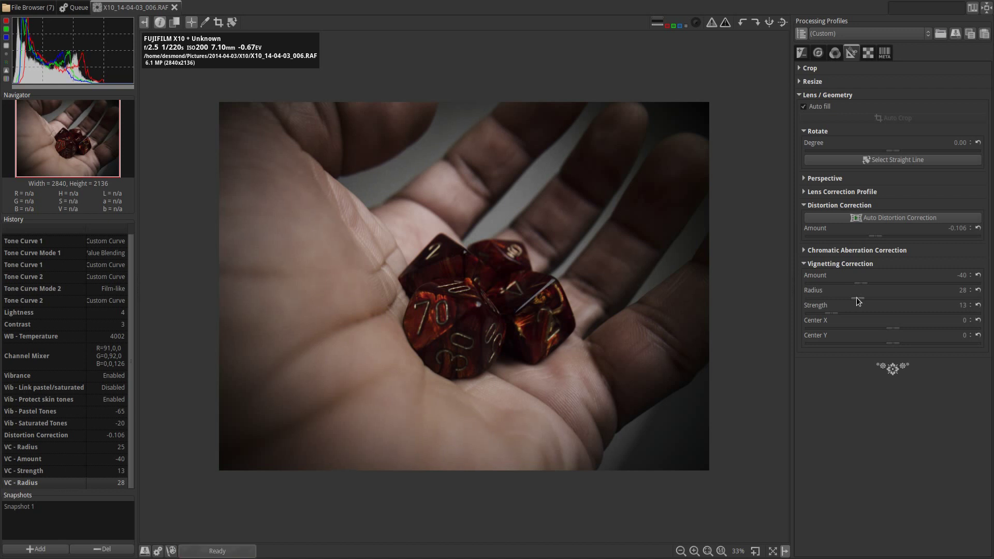
pyautogui.moveTo(856, 297); pyautogui.dragTo(863, 300)
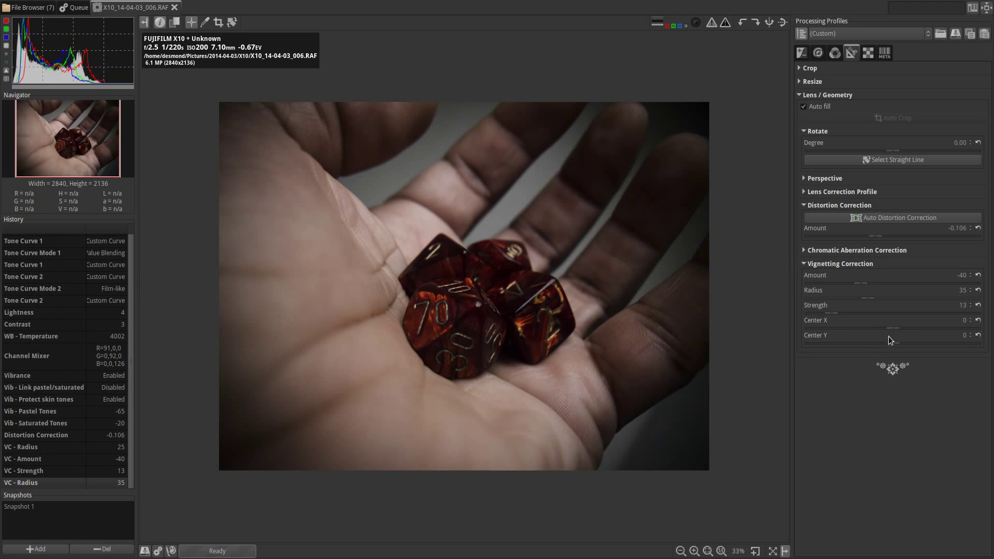
pyautogui.moveTo(893, 328); pyautogui.dragTo(898, 327)
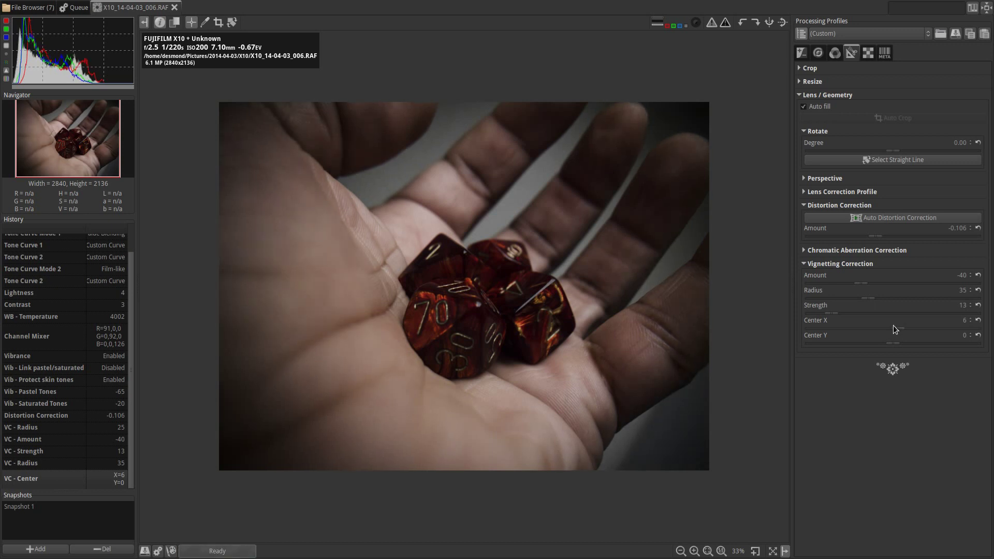
# - In the Exposure settings, set Black to 149, Lightness to 12 and Contrast to 6
pyautogui.click(855, 264)
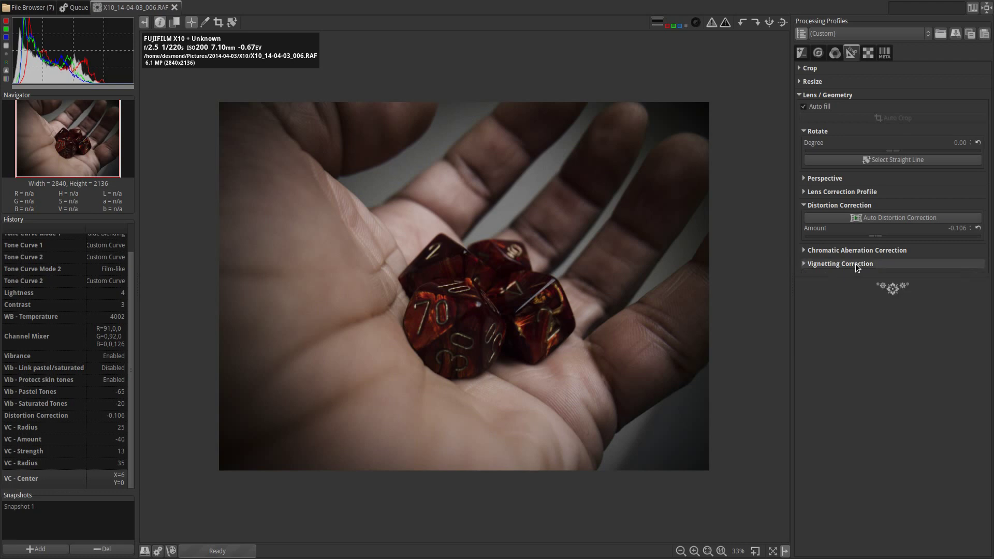
pyautogui.click(802, 52)
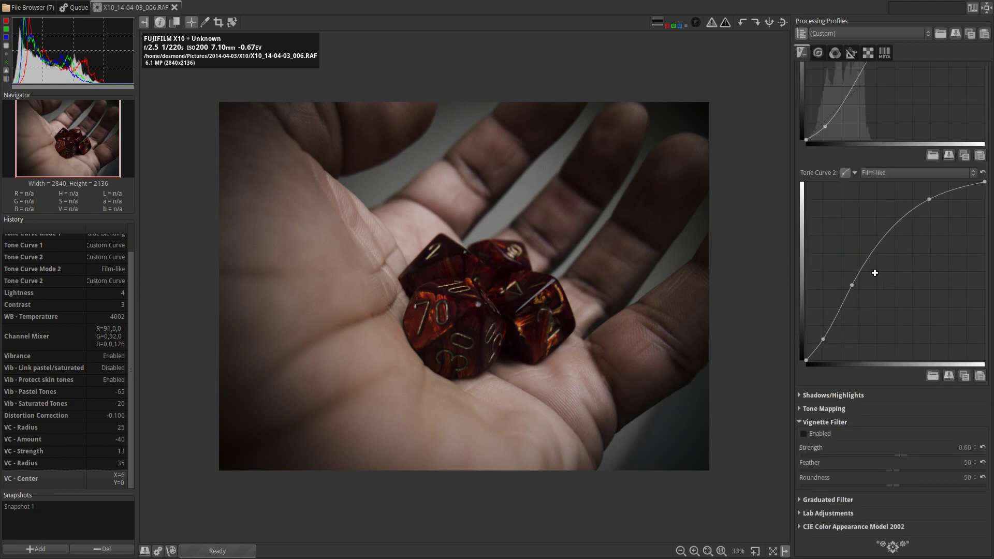
pyautogui.scroll(3, 849, 235)
pyautogui.scroll(3, 847, 233)
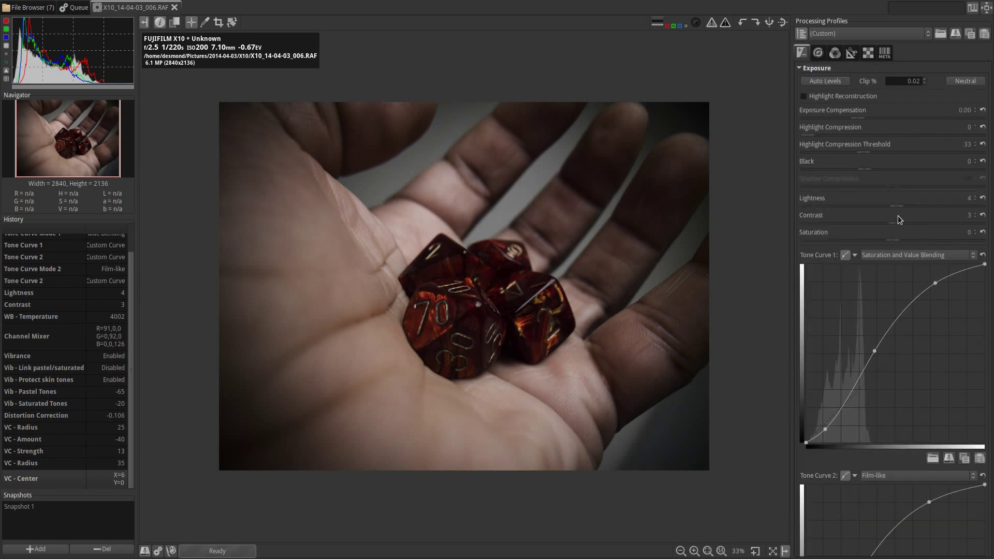
pyautogui.click(865, 169)
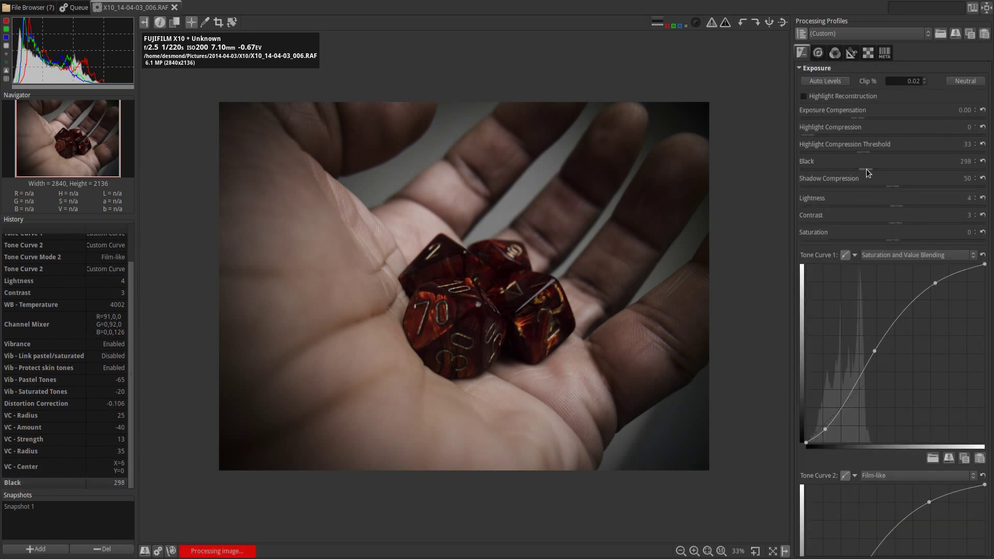
pyautogui.scroll(-1, 866, 169)
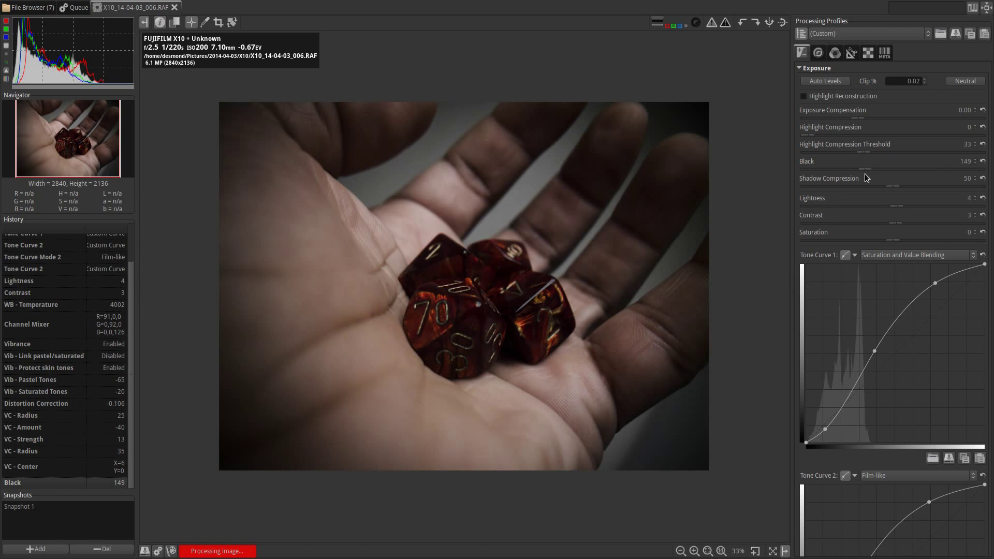
pyautogui.scroll(1, 899, 206)
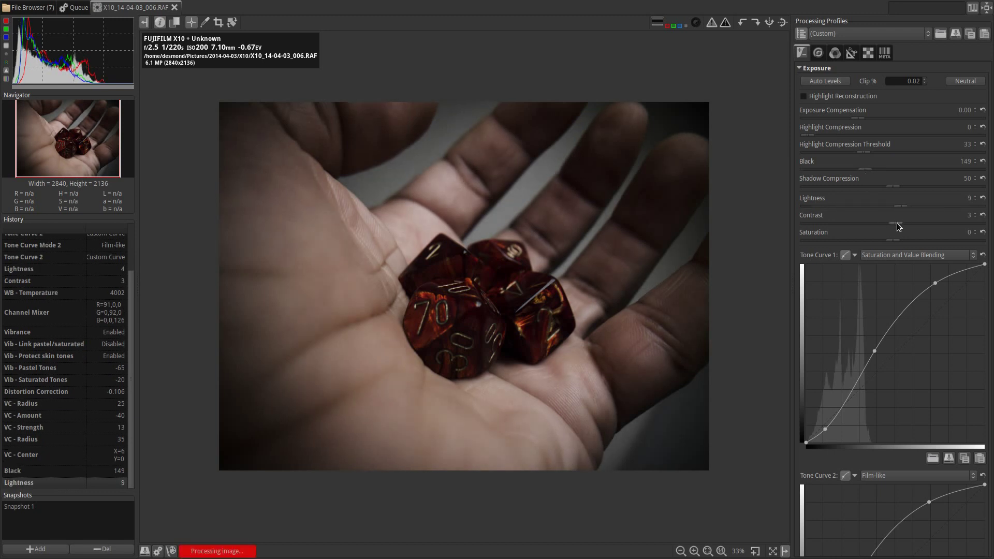
pyautogui.scroll(2, 896, 222)
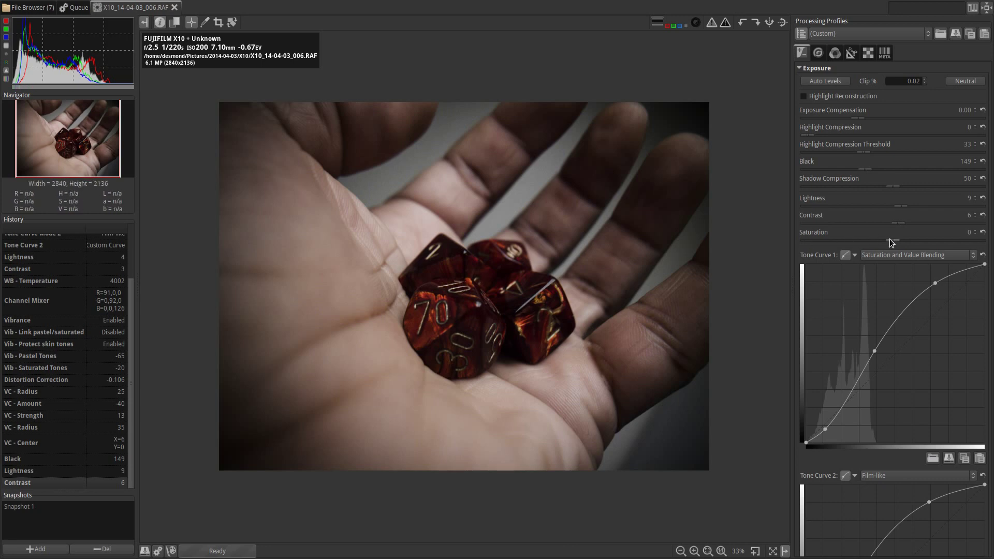
pyautogui.moveTo(903, 205); pyautogui.dragTo(905, 205)
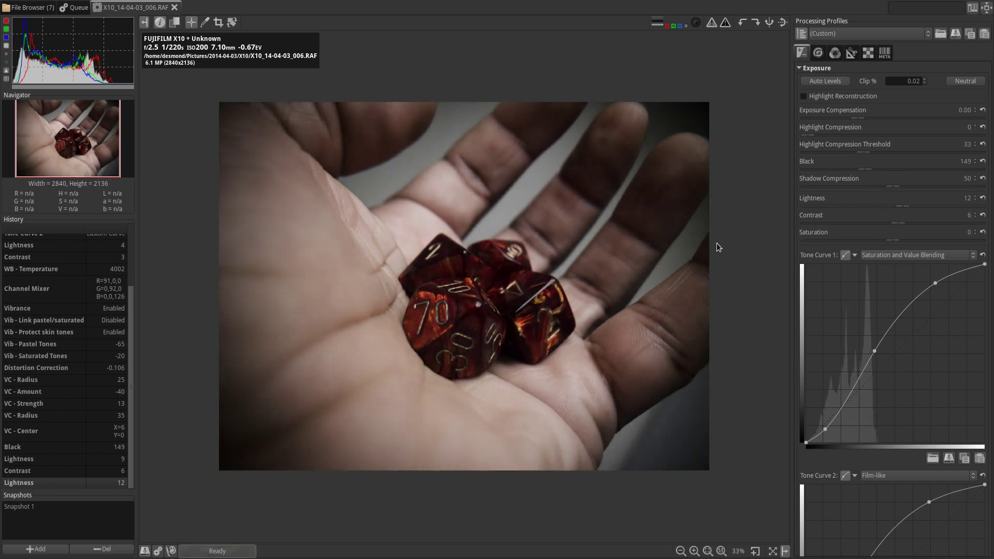
pyautogui.scroll(-3, 901, 257)
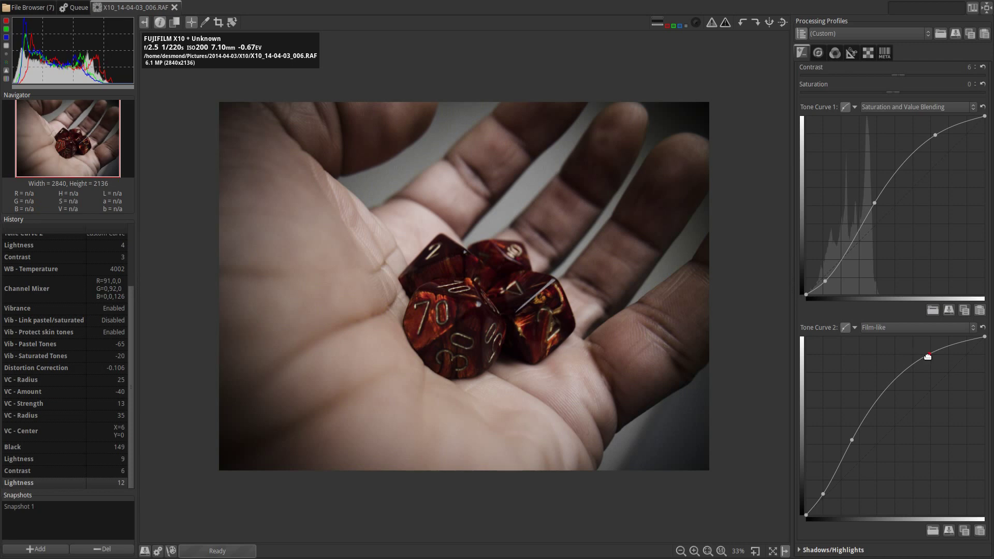
# - Adjust Tone Curve 2's existing points and add a raised lower-midtone point for a steeper S
pyautogui.moveTo(927, 357); pyautogui.dragTo(923, 356)
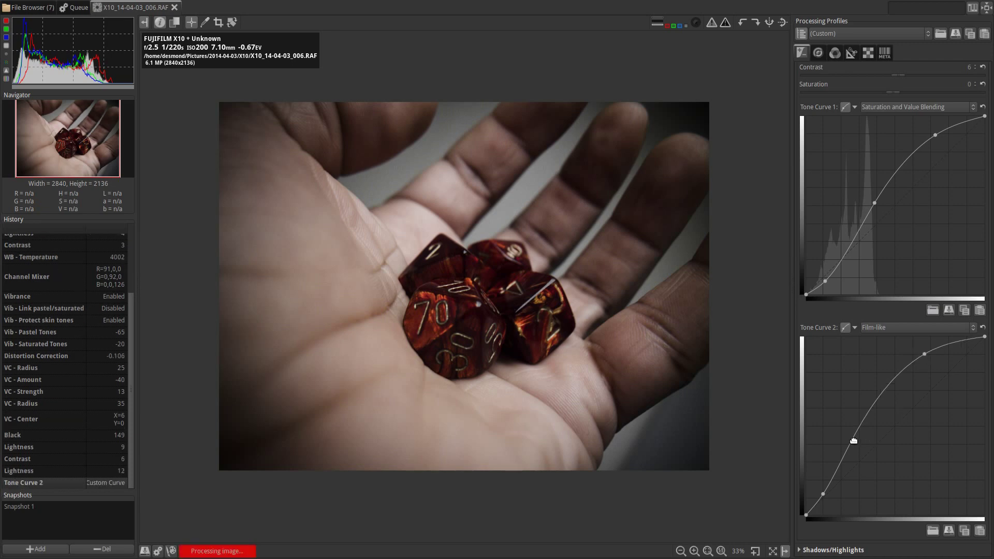
pyautogui.moveTo(824, 495); pyautogui.dragTo(826, 496)
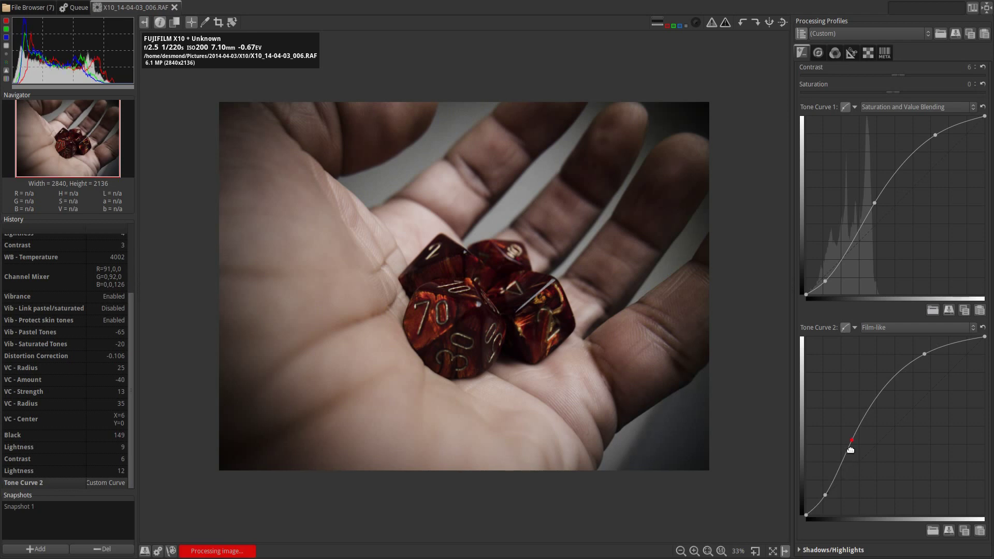
pyautogui.moveTo(851, 443); pyautogui.dragTo(852, 442)
pyautogui.click(837, 471)
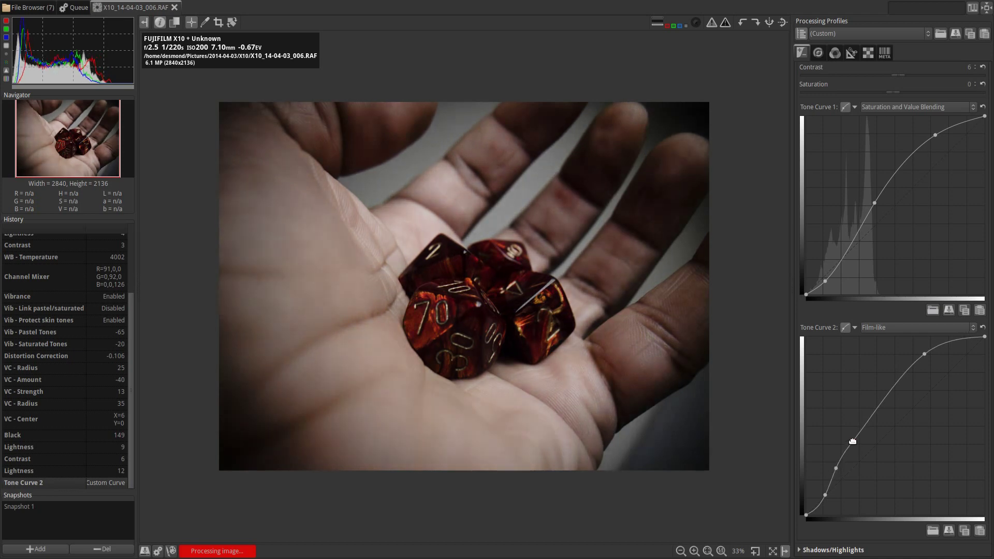
pyautogui.moveTo(853, 445); pyautogui.dragTo(862, 418)
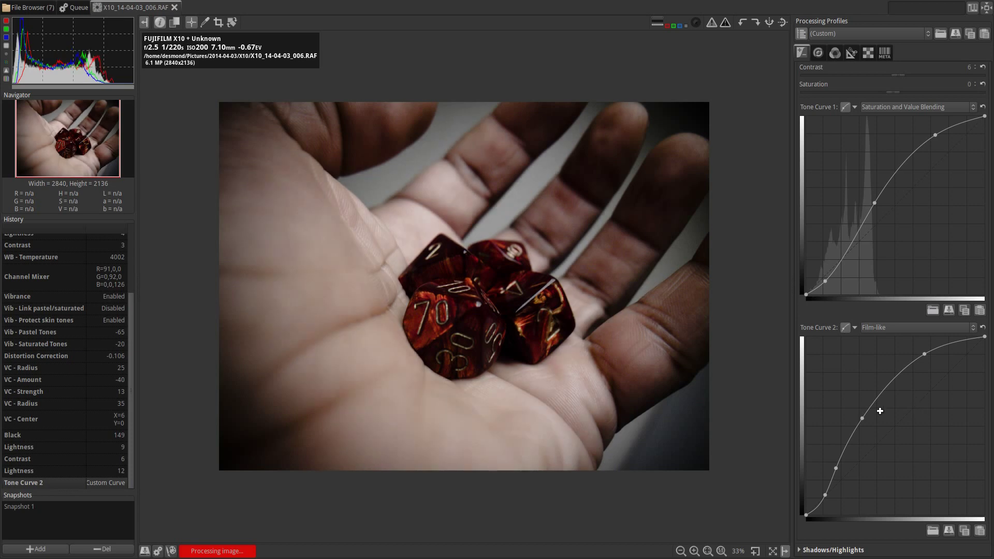
# - Lower the Exposure saturation to -10 to mute the dice photo's colours
pyautogui.scroll(3, 823, 241)
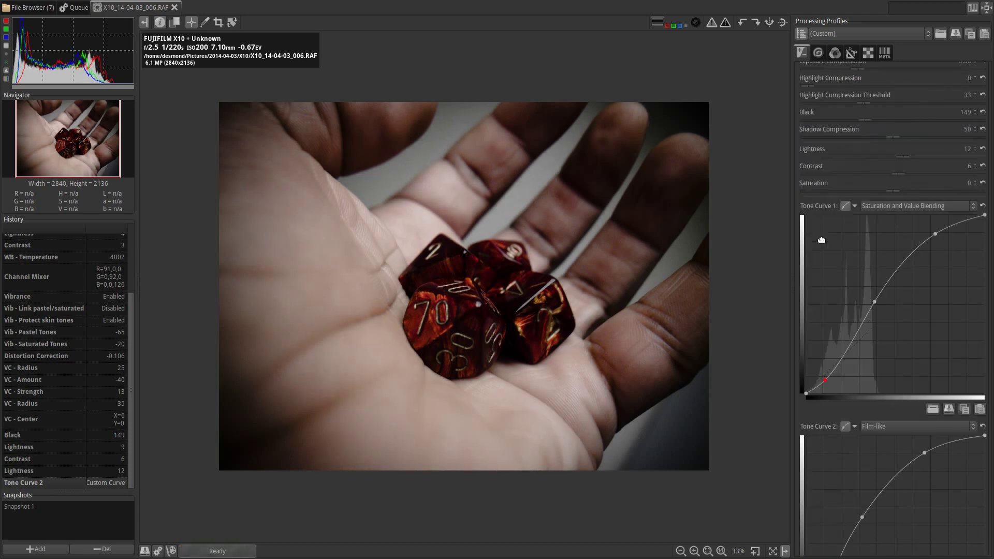
pyautogui.moveTo(894, 241); pyautogui.dragTo(886, 238)
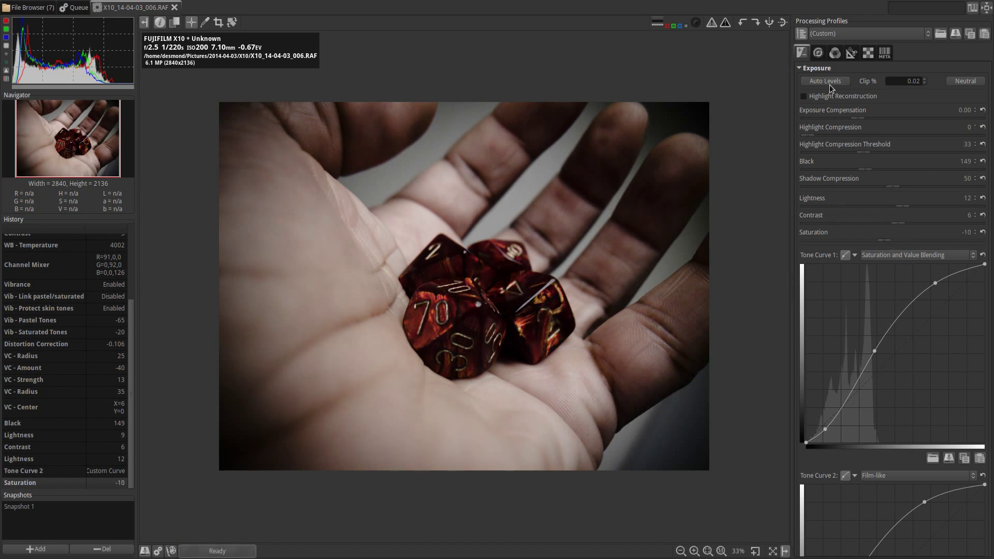
pyautogui.click(852, 52)
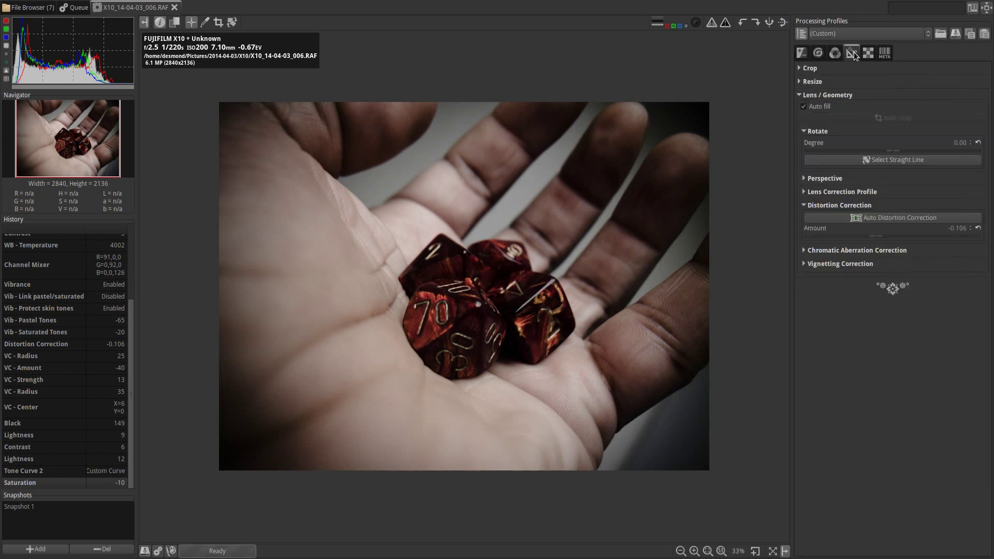
# - Enable cropping on the photo with the ratio locked to 3:2
pyautogui.click(818, 96)
pyautogui.click(799, 68)
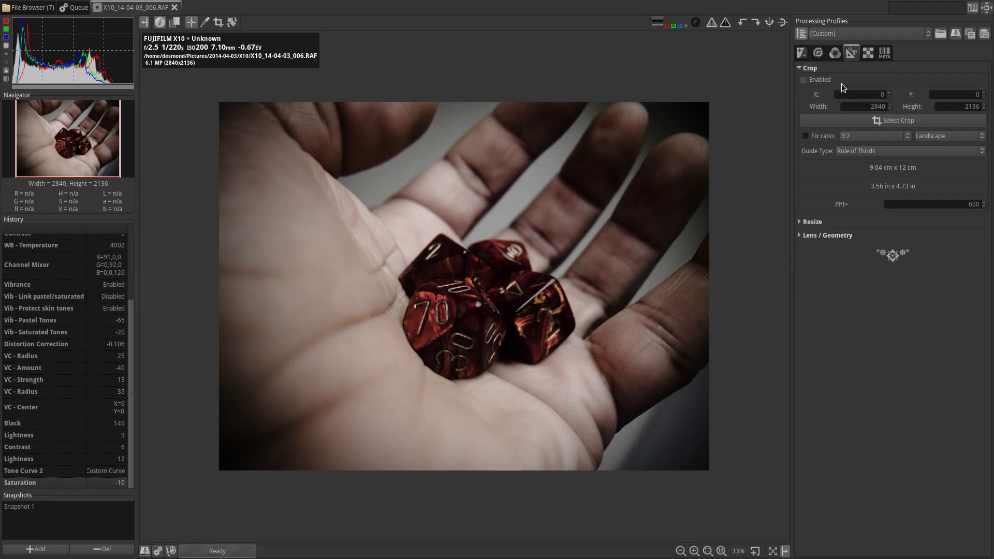
pyautogui.click(806, 79)
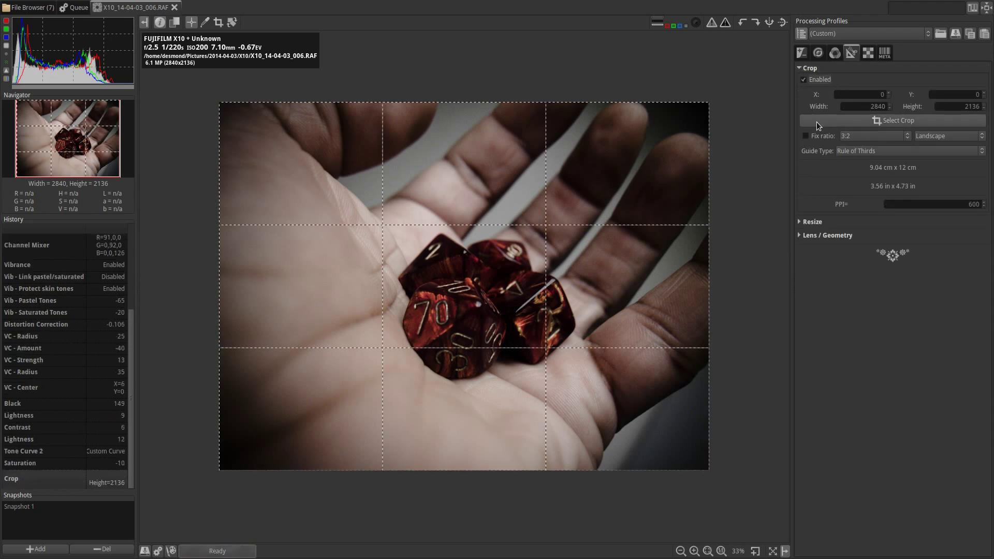
pyautogui.click(805, 136)
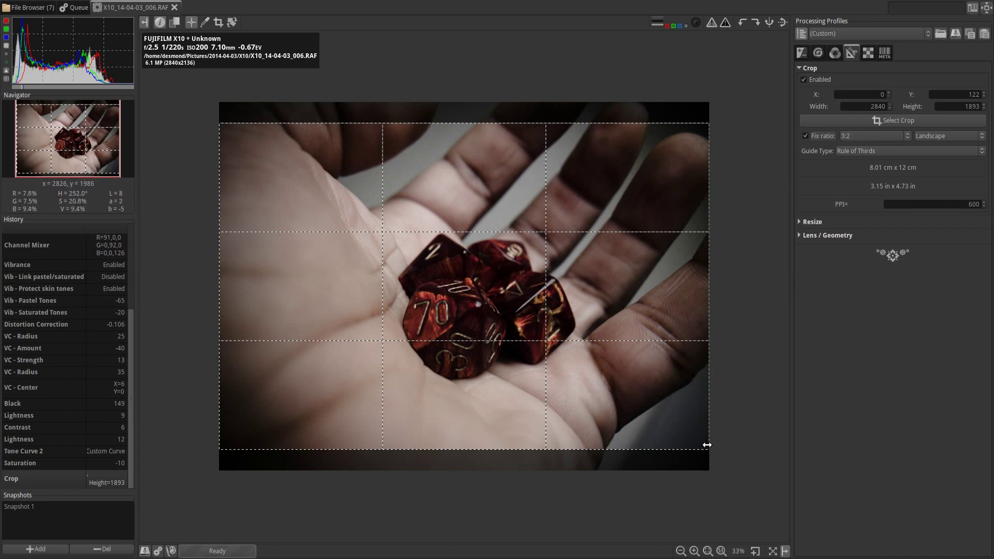
# - Drag the crop corners to frame the hand and dice at X 50, Y 115, 2732×1821
pyautogui.moveTo(707, 445); pyautogui.dragTo(688, 417)
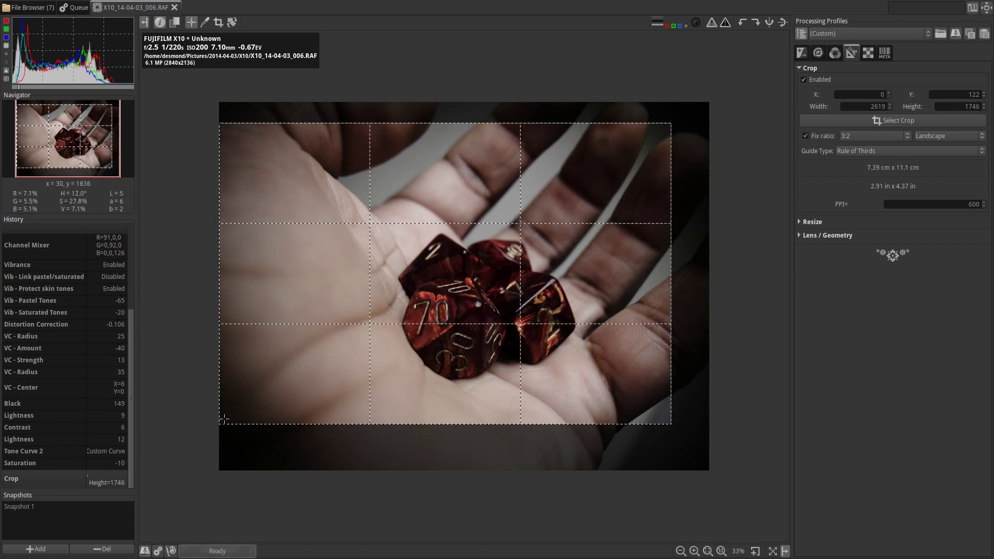
pyautogui.moveTo(222, 415); pyautogui.dragTo(258, 391)
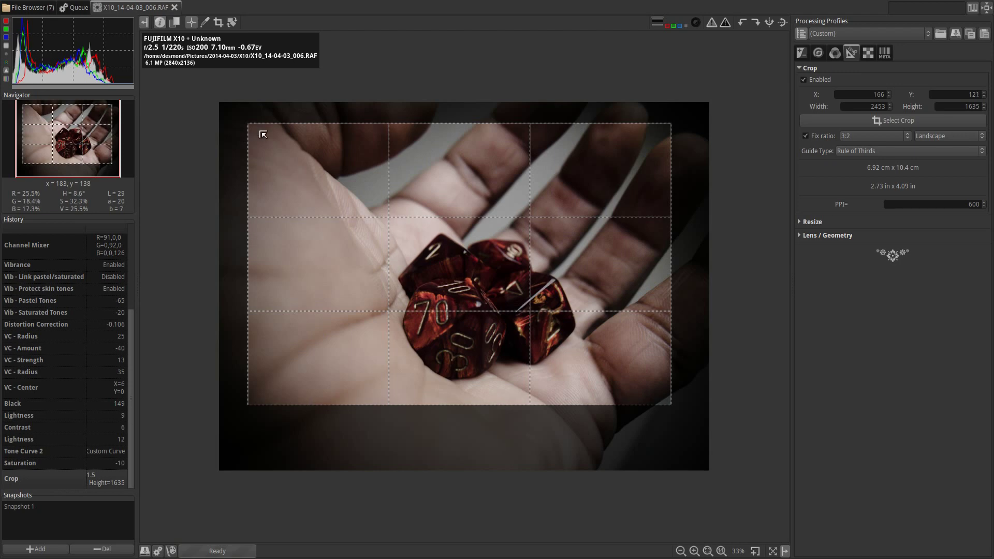
pyautogui.moveTo(265, 135); pyautogui.dragTo(280, 145)
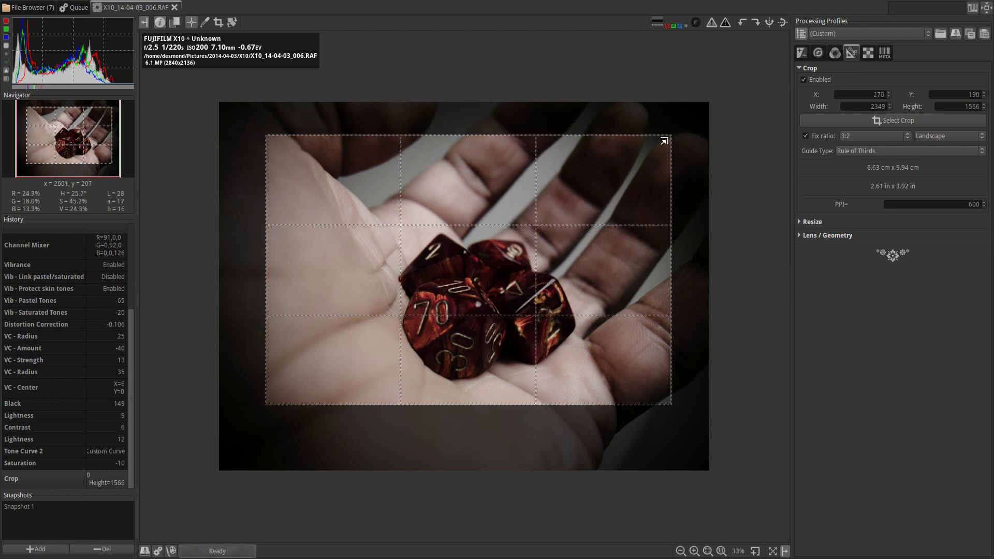
pyautogui.moveTo(664, 141); pyautogui.dragTo(691, 124)
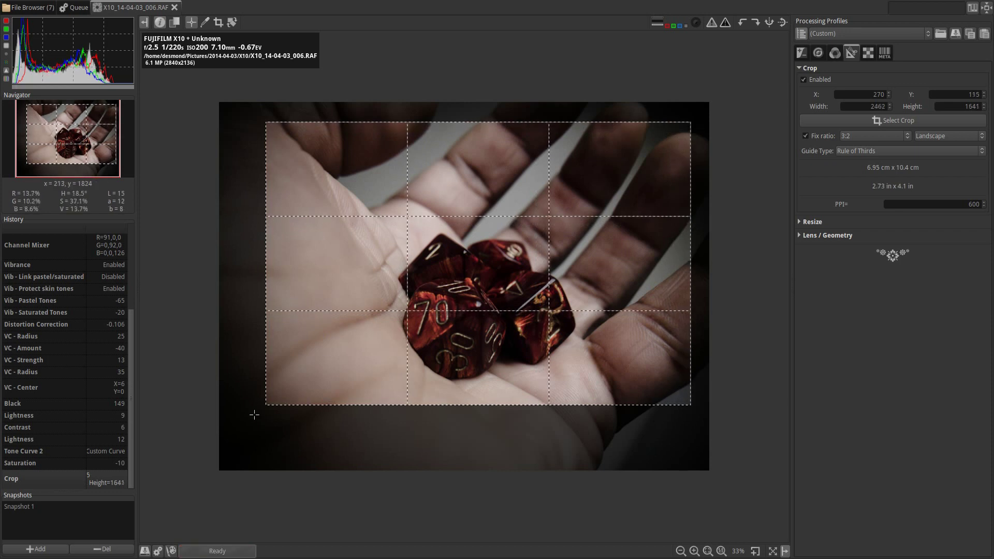
pyautogui.moveTo(269, 403); pyautogui.dragTo(244, 430)
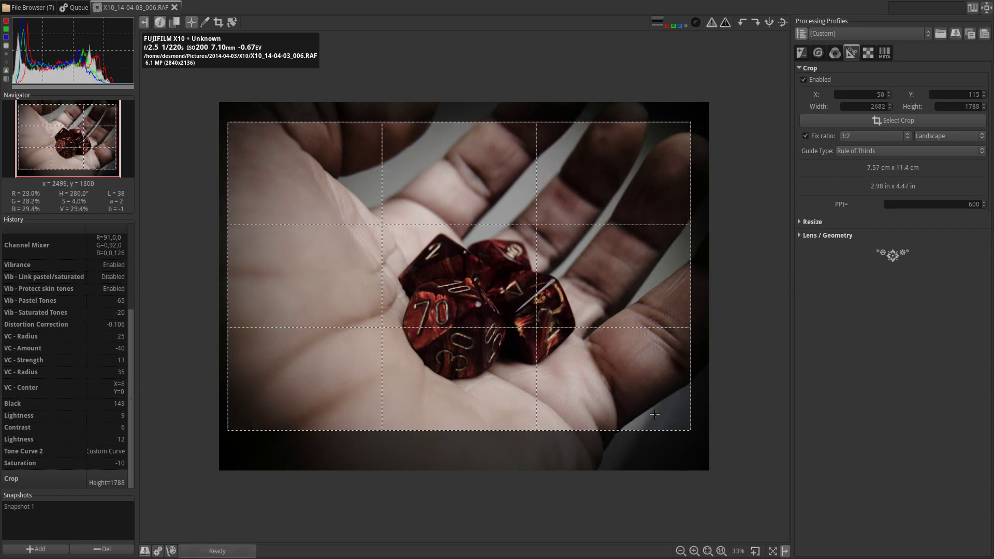
pyautogui.moveTo(688, 425); pyautogui.dragTo(696, 430)
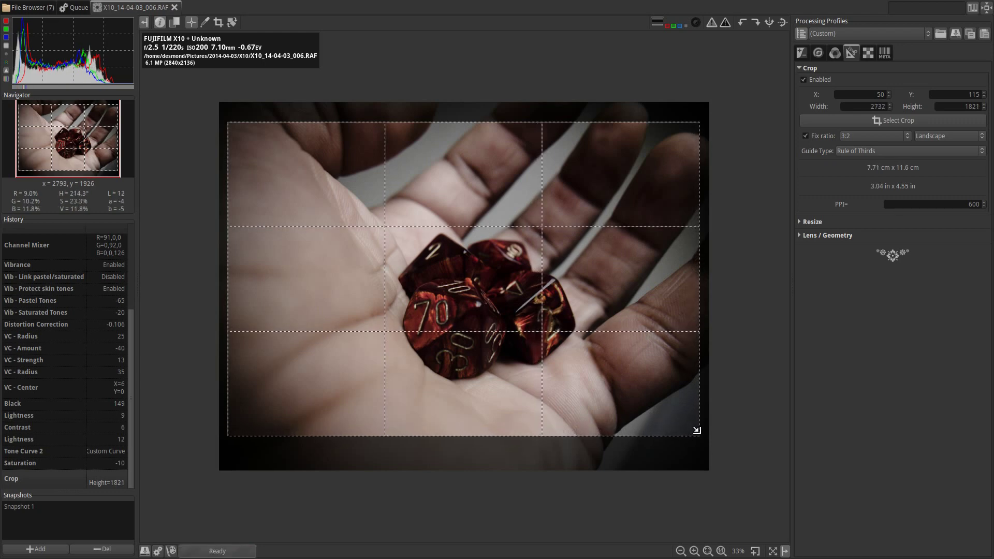
# - Enable Unsharp Mask sharpening with Amount 204 and Radius 0.50
pyautogui.click(833, 53)
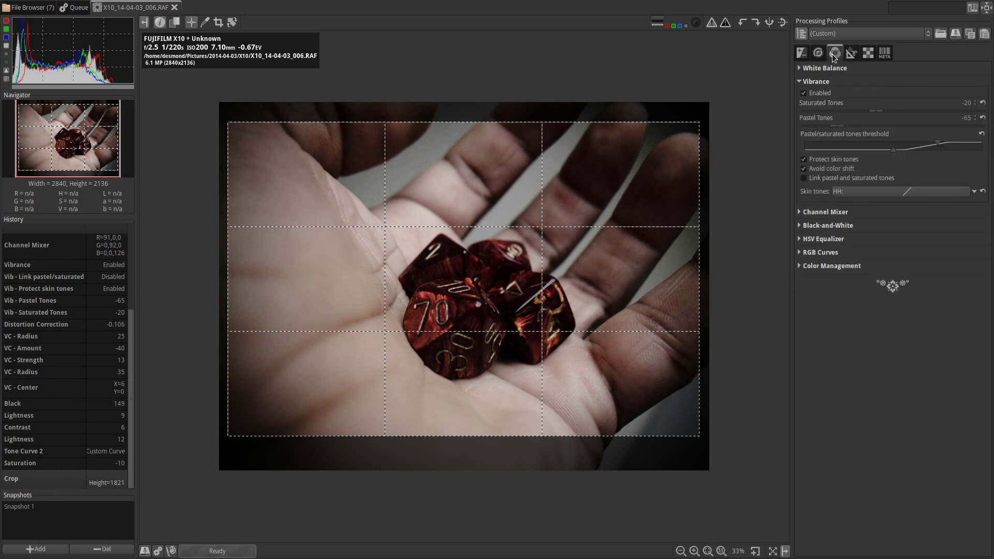
pyautogui.click(821, 52)
pyautogui.click(828, 79)
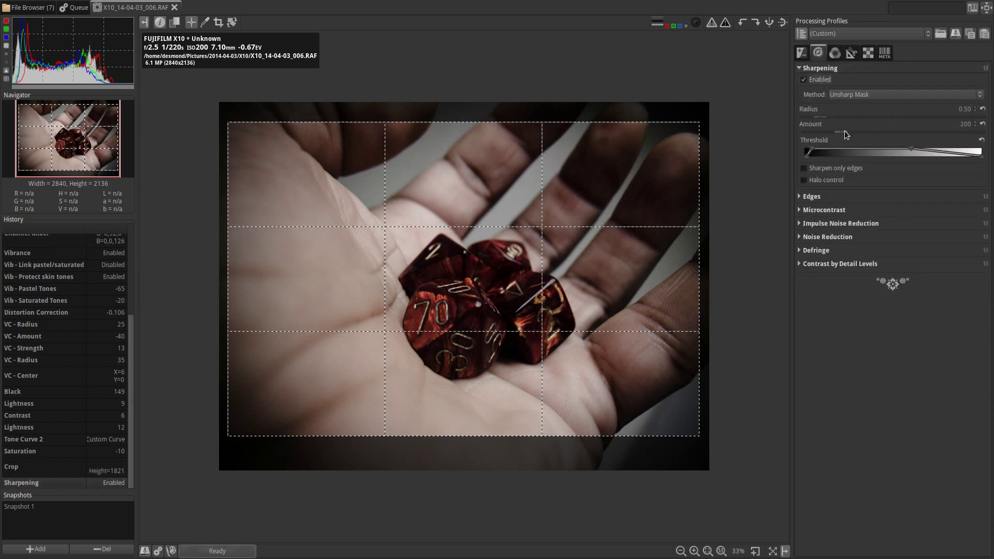
pyautogui.scroll(-2, 844, 131)
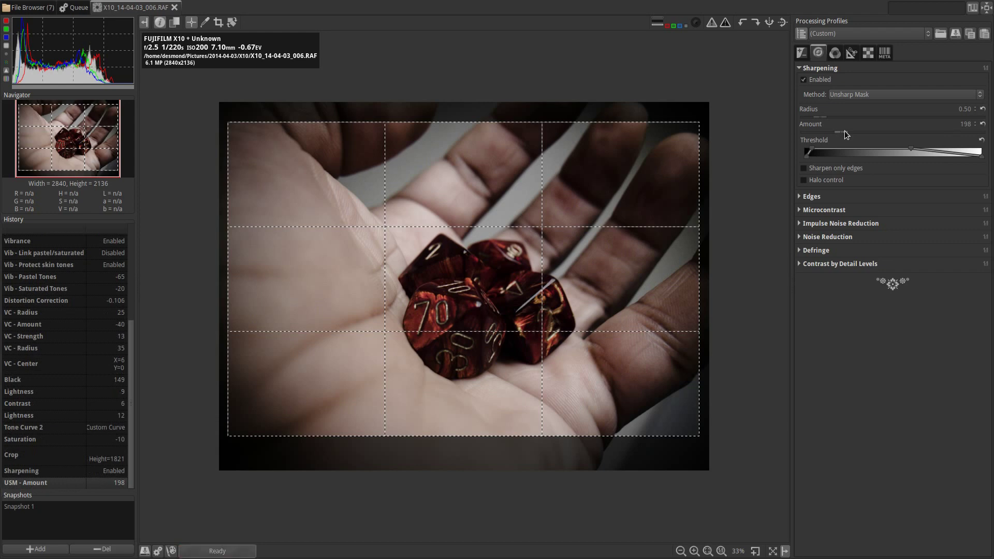
pyautogui.scroll(6, 843, 130)
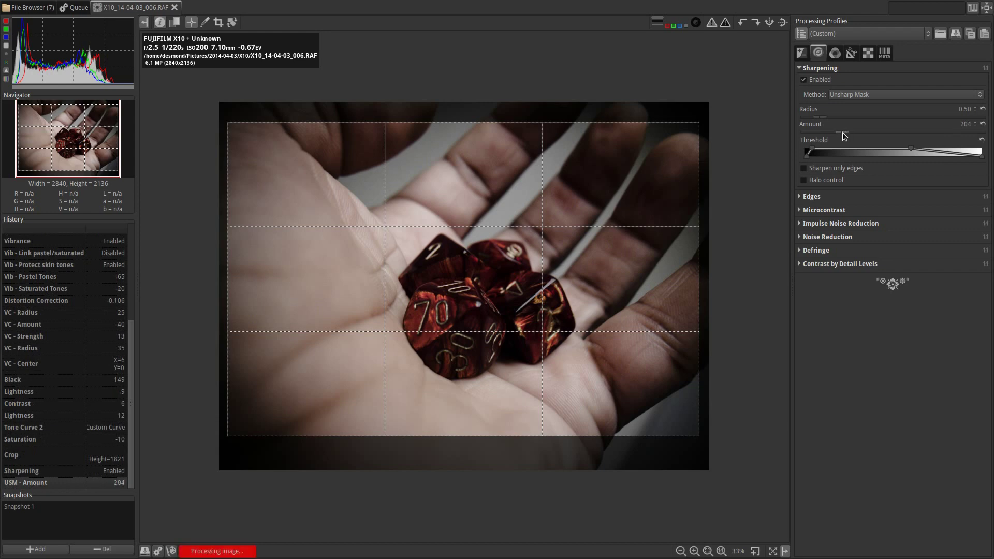
# - Leave Demosaicing on amaze and send the edited dice photo to the processing queue
pyautogui.click(872, 53)
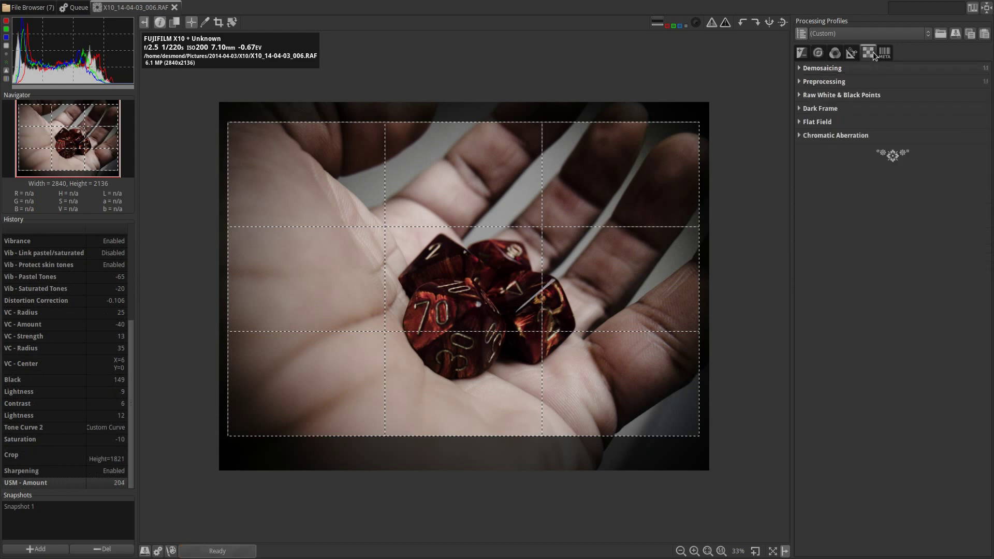
pyautogui.click(800, 67)
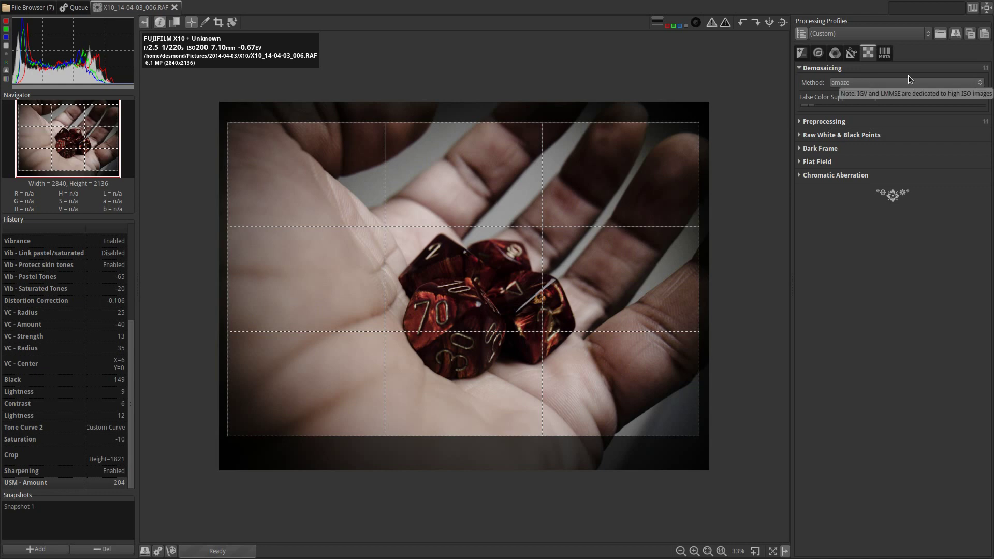
pyautogui.click(981, 84)
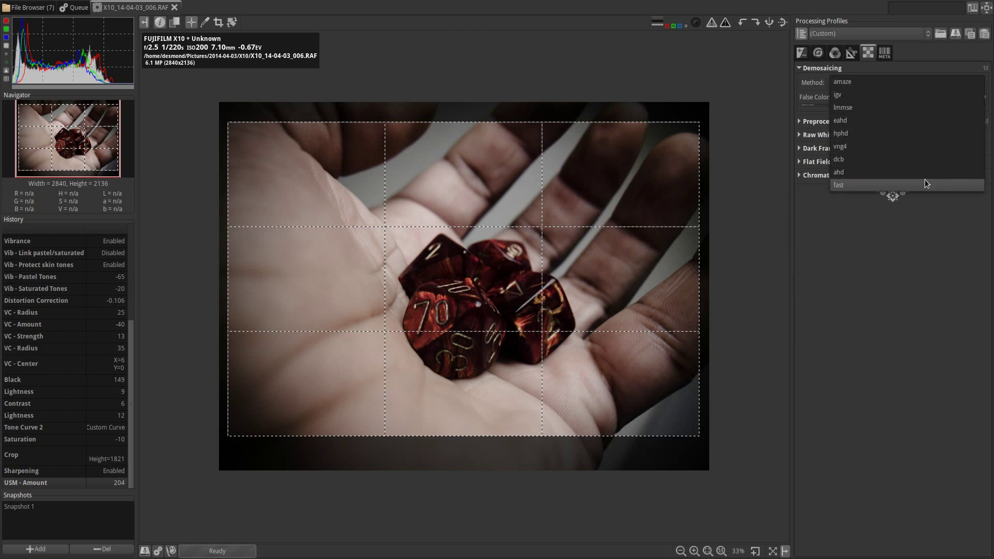
pyautogui.click(883, 83)
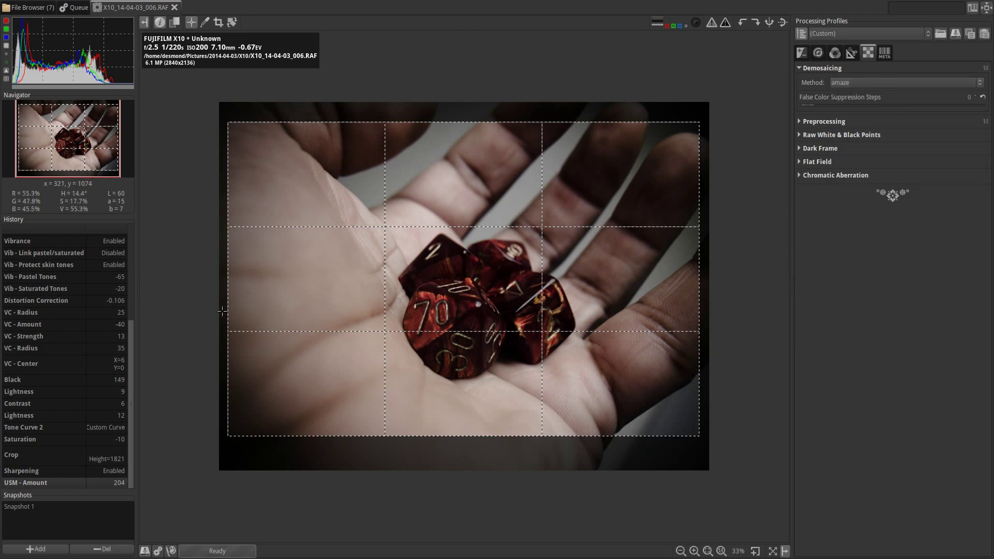
pyautogui.click(159, 550)
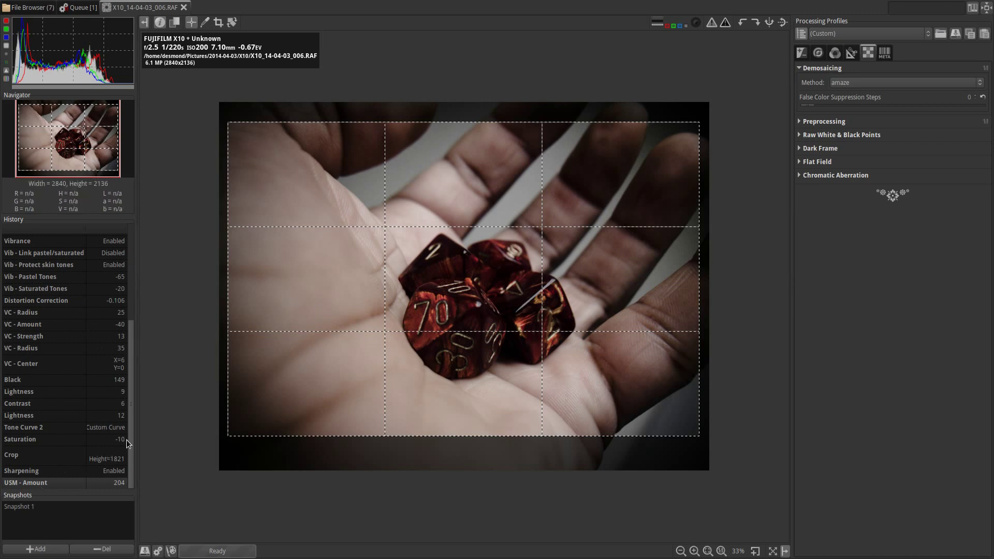
# - Compare the original Photo Loaded state with the latest History entry
pyautogui.moveTo(131, 434); pyautogui.dragTo(121, 317)
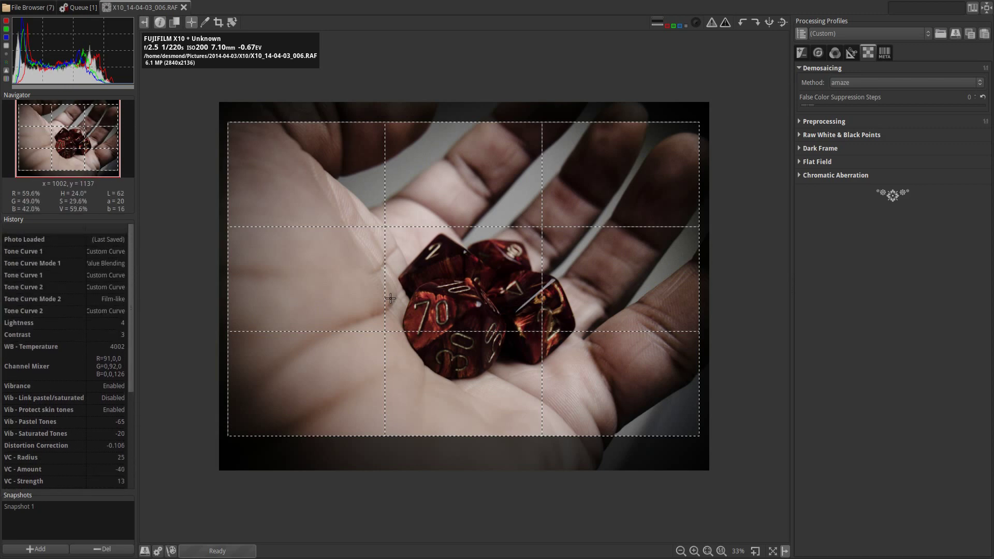
pyautogui.click(44, 240)
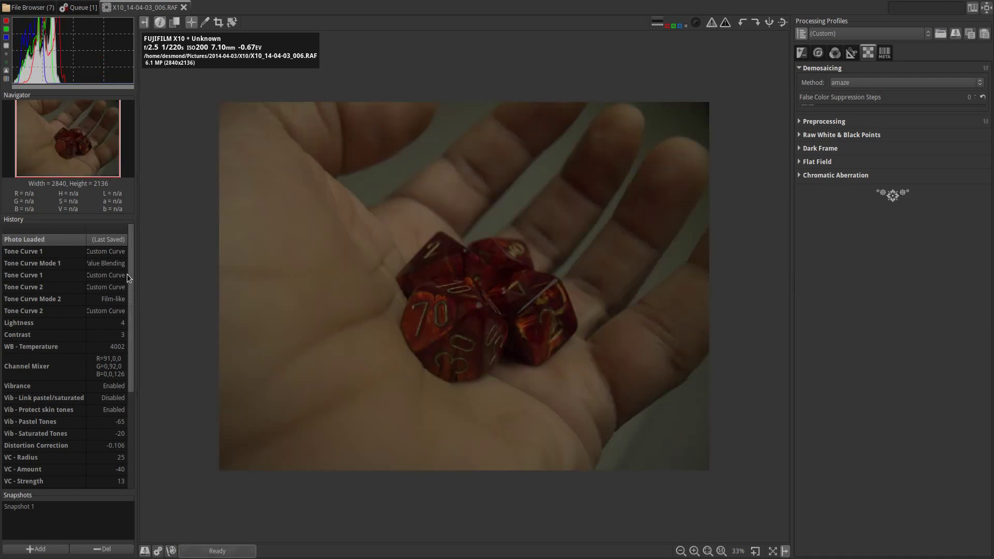
pyautogui.moveTo(132, 260); pyautogui.dragTo(150, 409)
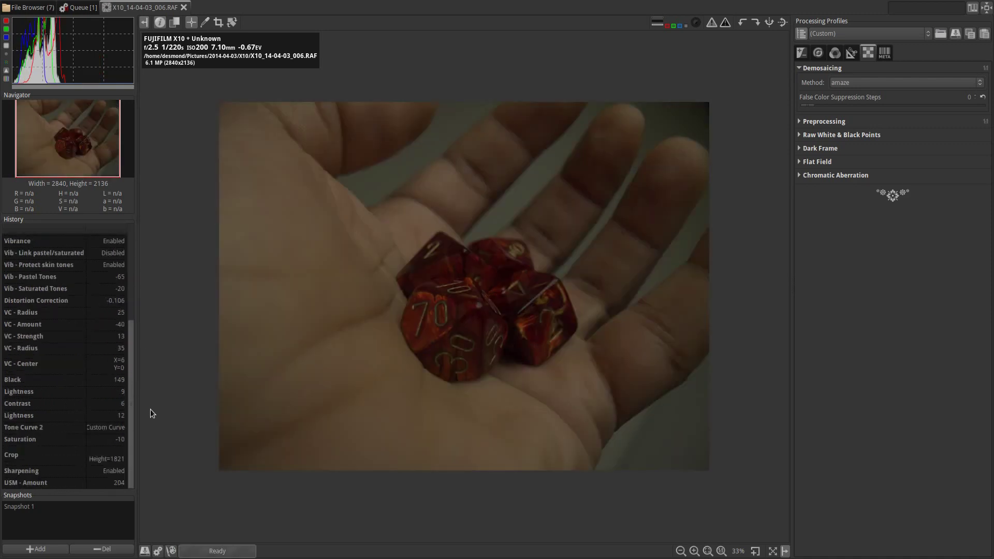
pyautogui.click(45, 483)
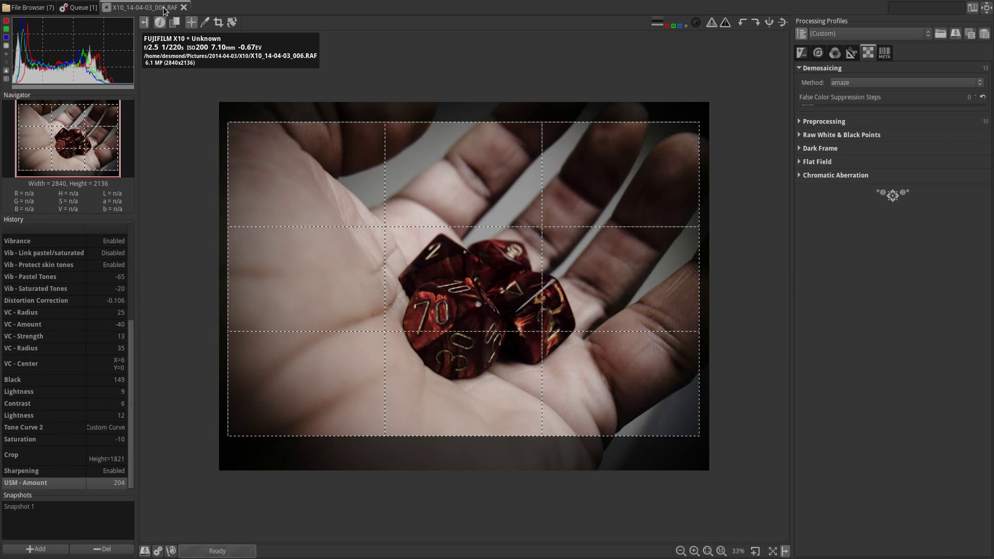
# - Preview the original photo once more, then close the dice photo's editor
pyautogui.scroll(5, 85, 337)
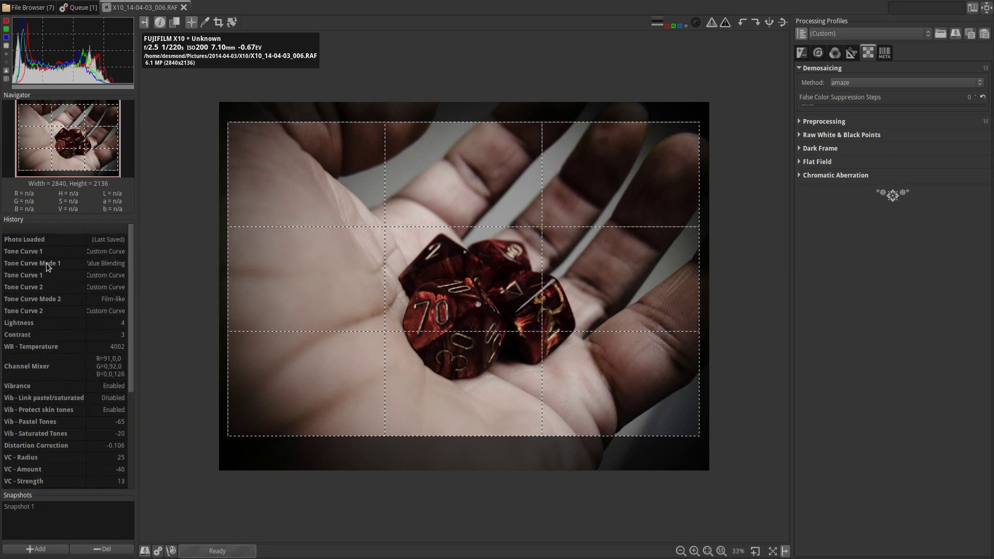
pyautogui.click(42, 240)
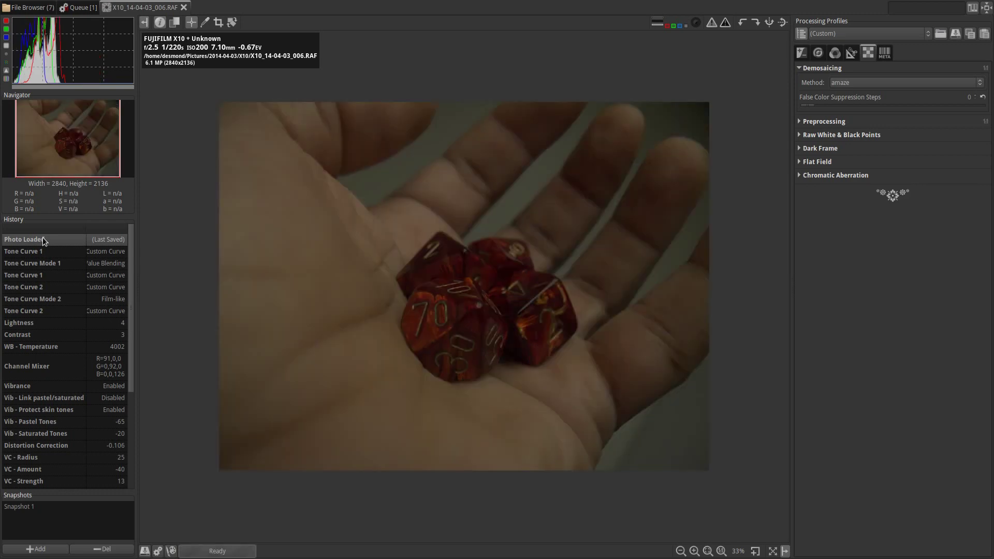
pyautogui.click(184, 8)
# - Start processing the queued dice photo for 8-bit JPEG export
pyautogui.click(80, 8)
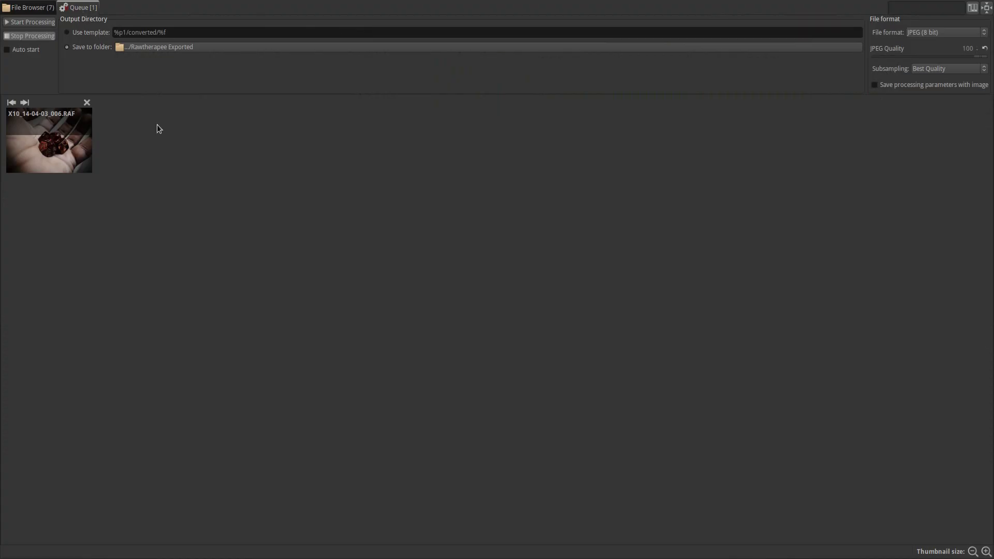
pyautogui.click(32, 23)
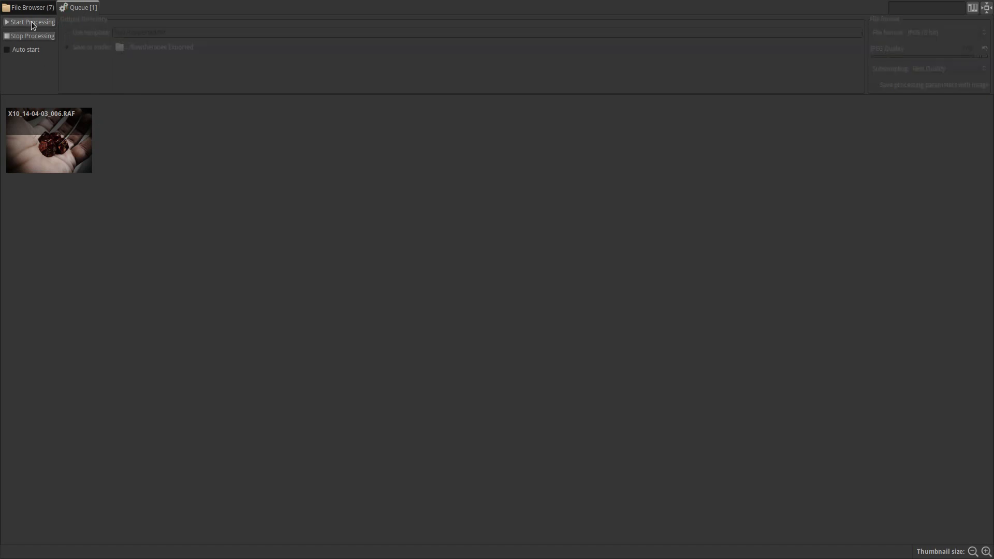